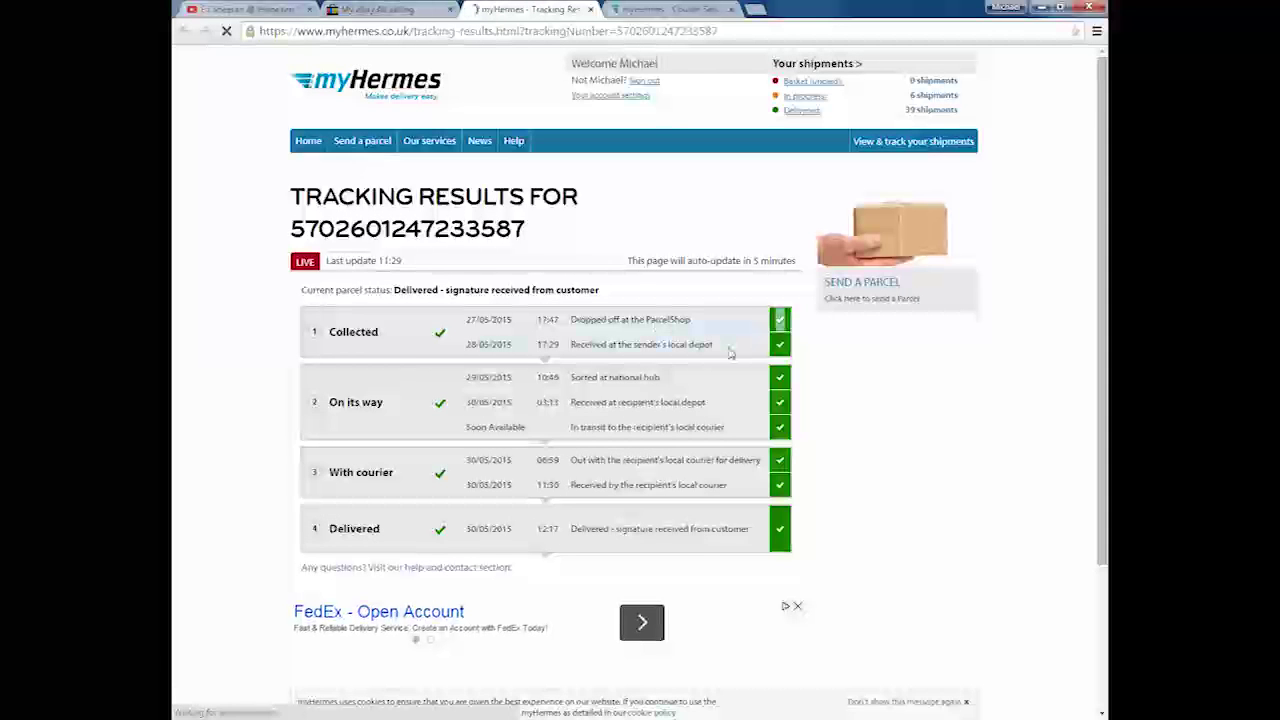
scroll(705, 367, "down", 1)
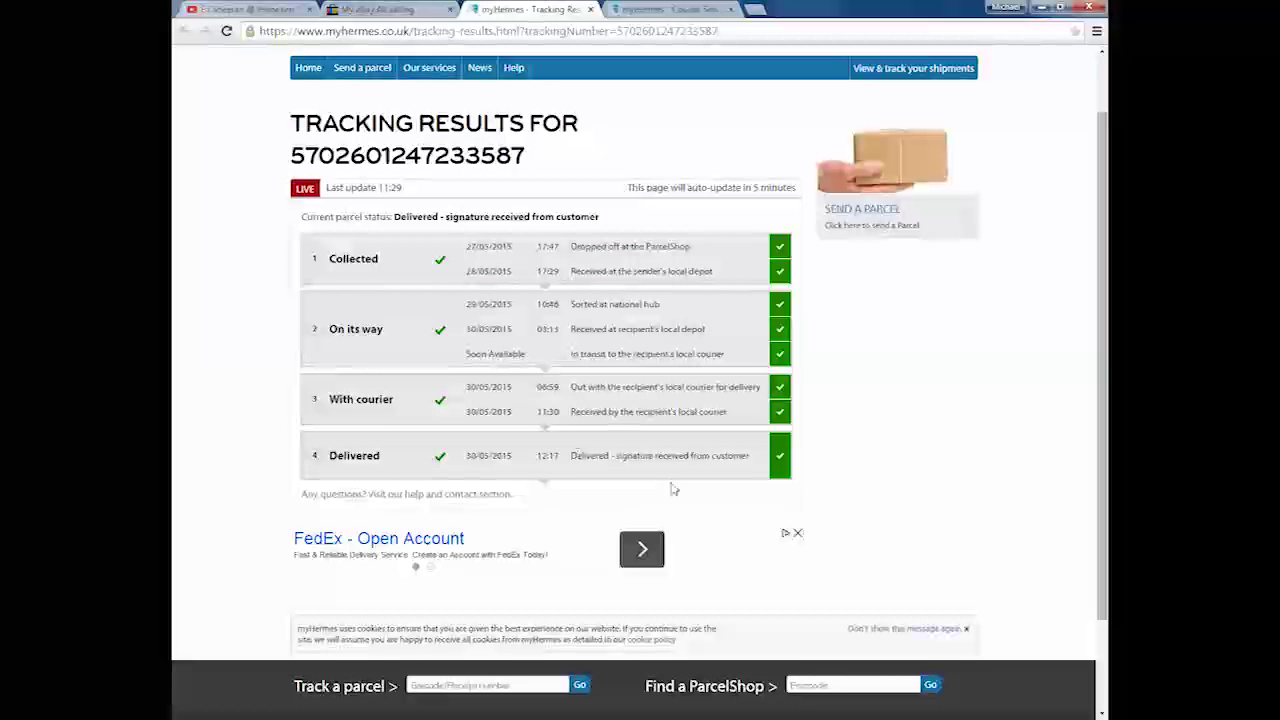
scroll(582, 451, "up", 1)
scroll(582, 451, "down", 1)
scroll(582, 451, "up", 1)
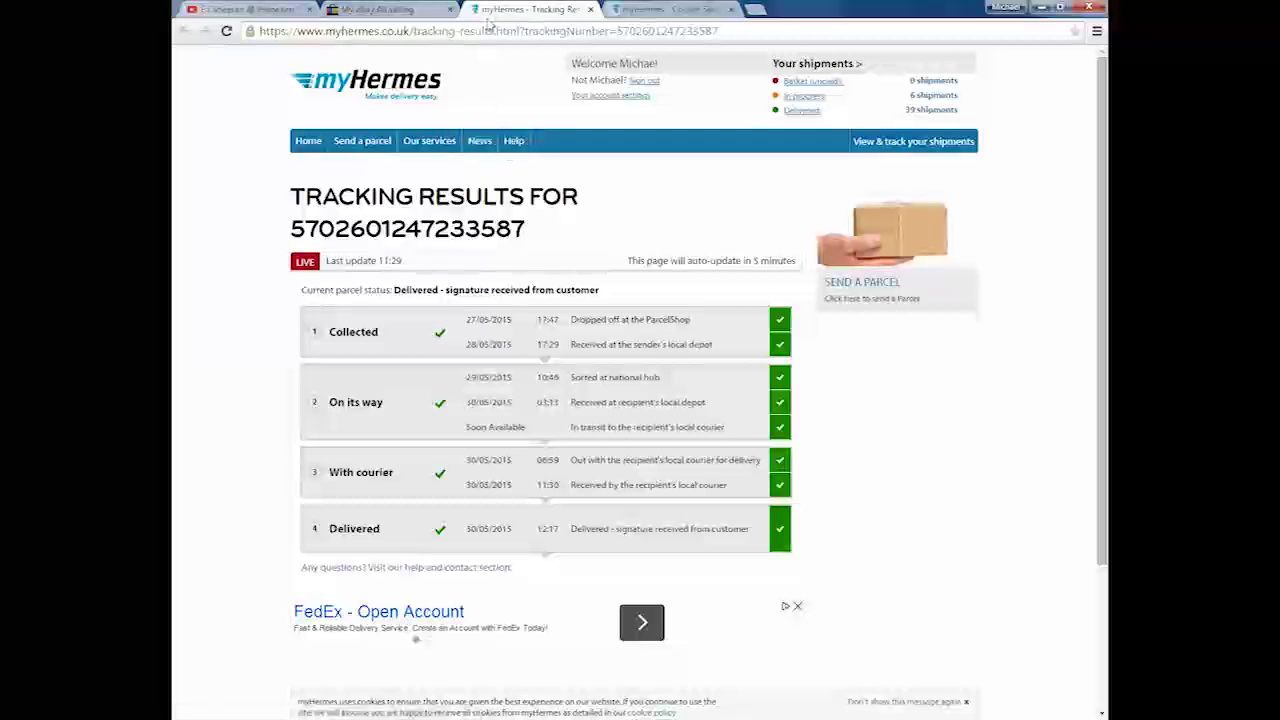
left_click(465, 12)
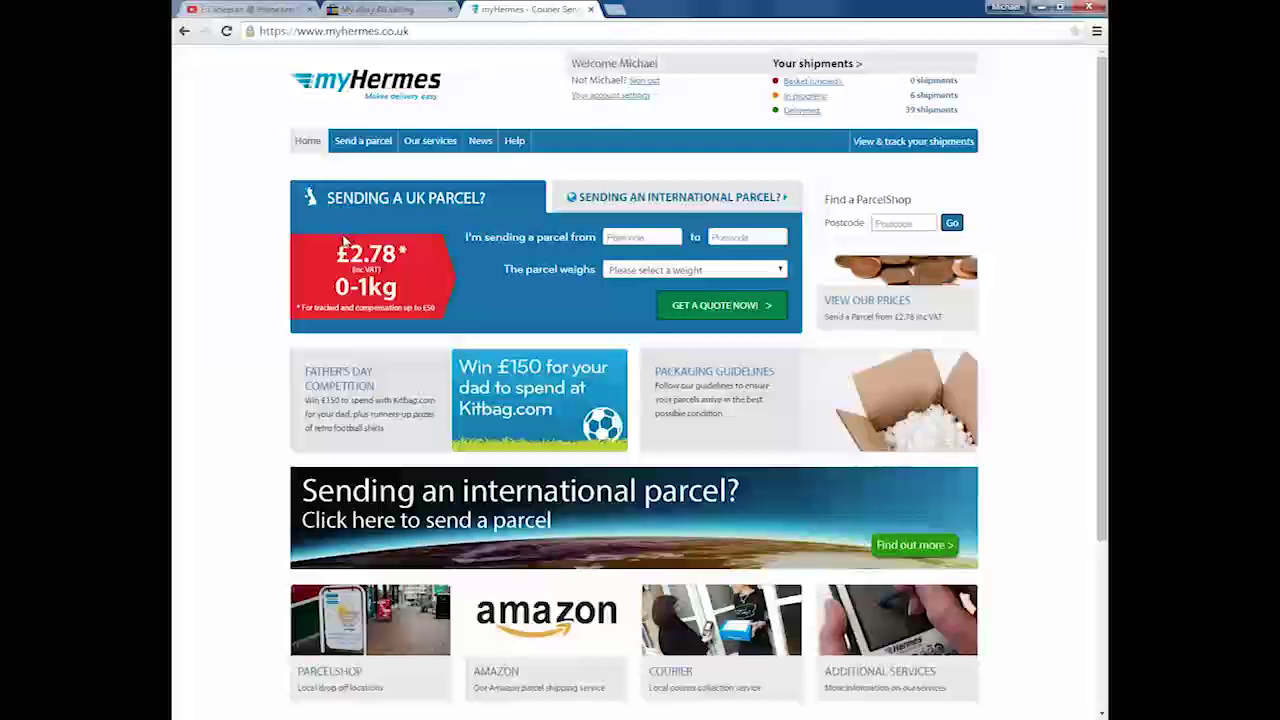
Step: Open myHermes Our Prices and review ParcelShop (from £3.78) and courier collection (from £2.98) prices
left_click(428, 140)
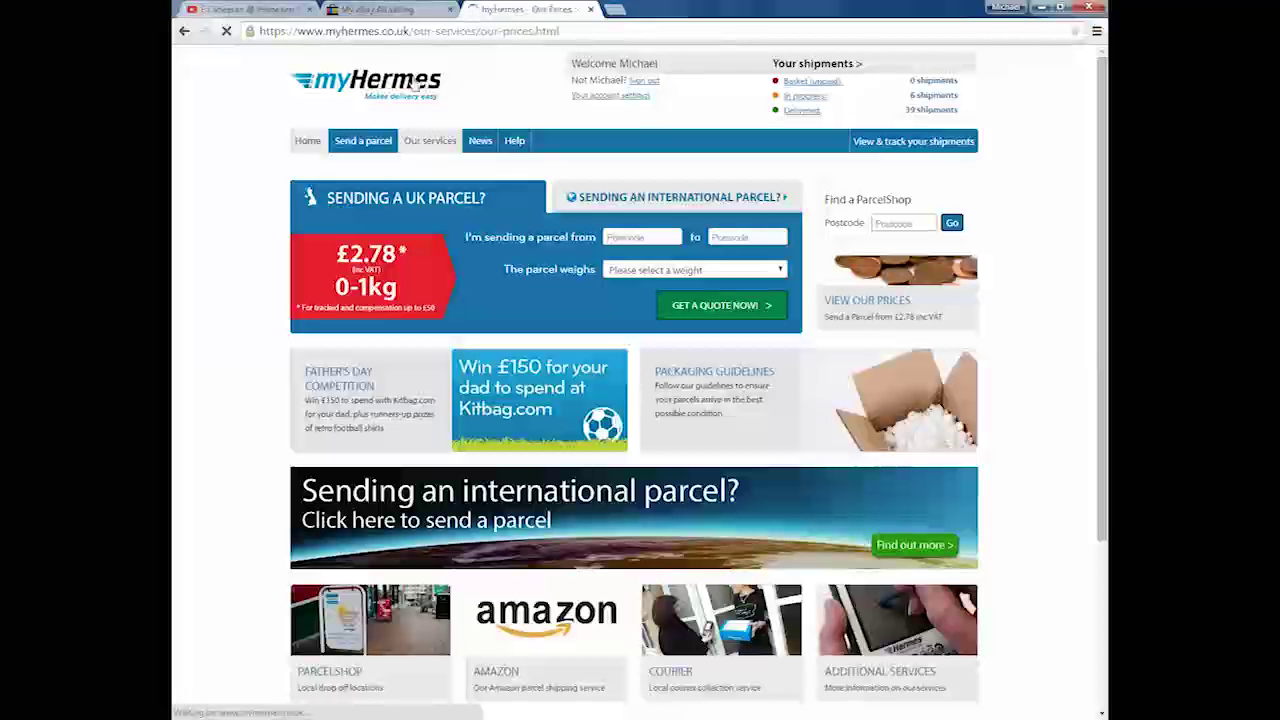
scroll(300, 320, "down", 1)
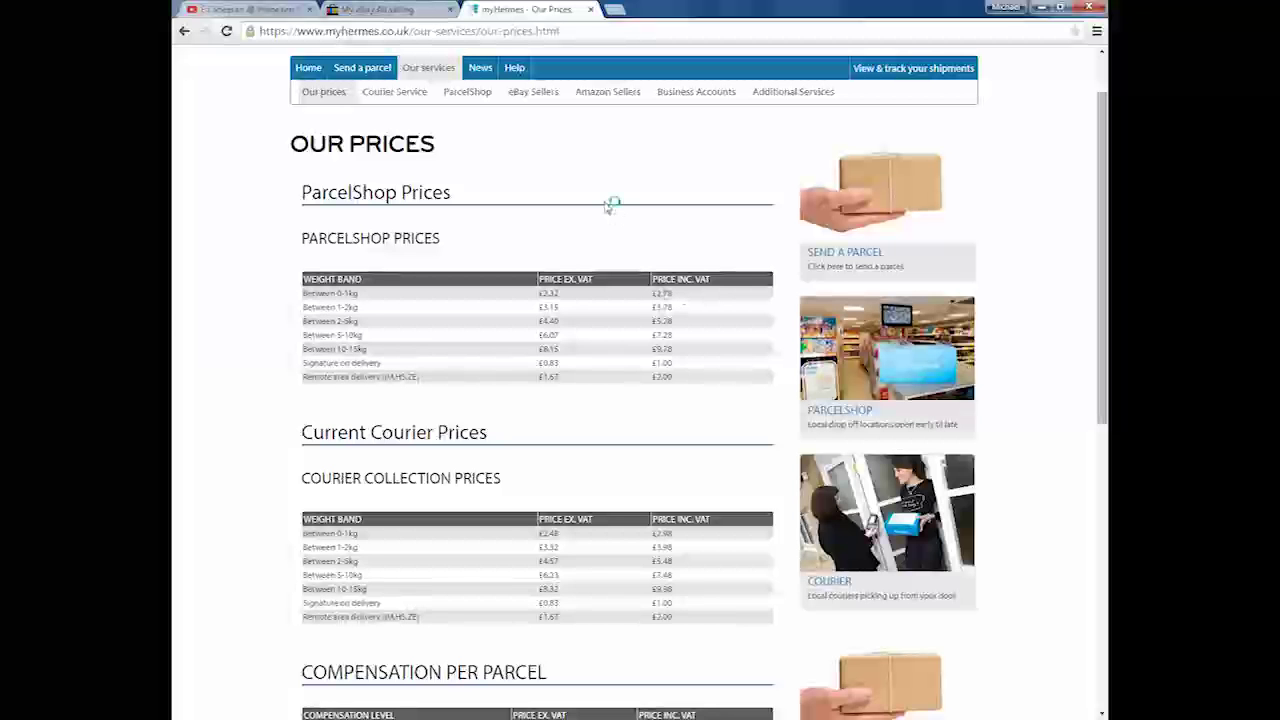
scroll(607, 208, "up", 1)
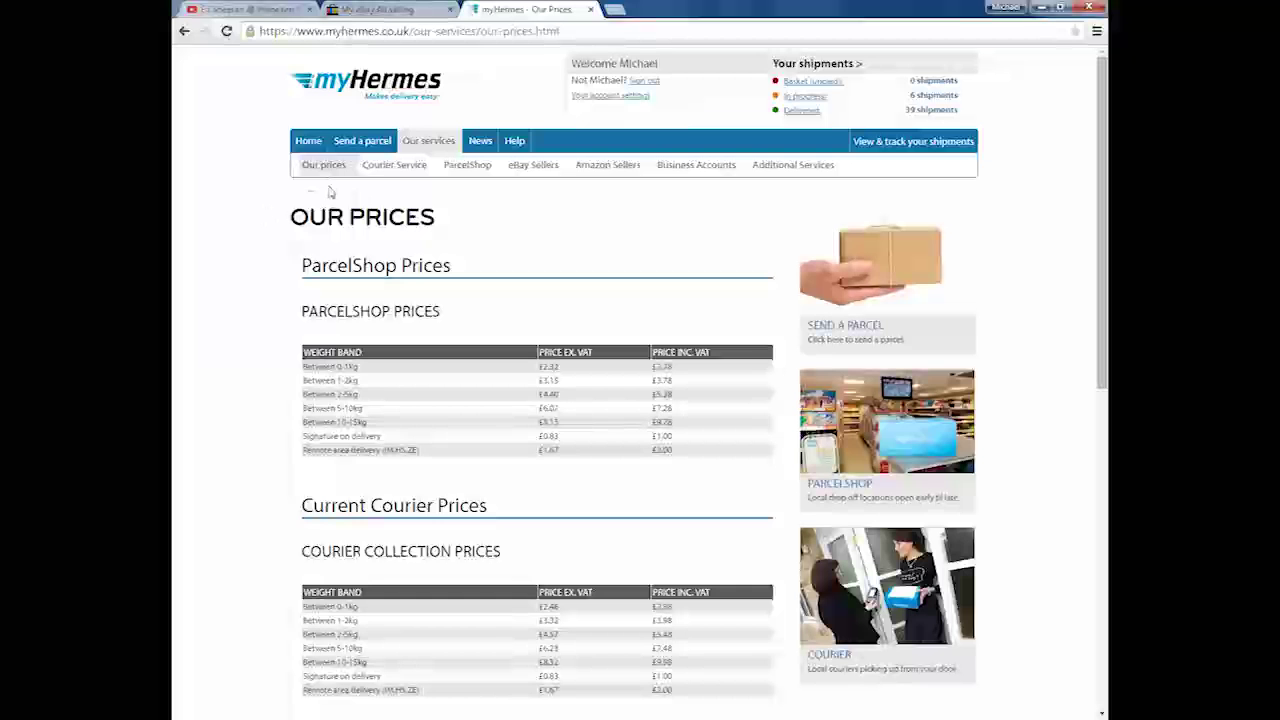
Step: Go from the myHermes home page via Send a parcel to Import Shipments
left_click(310, 148)
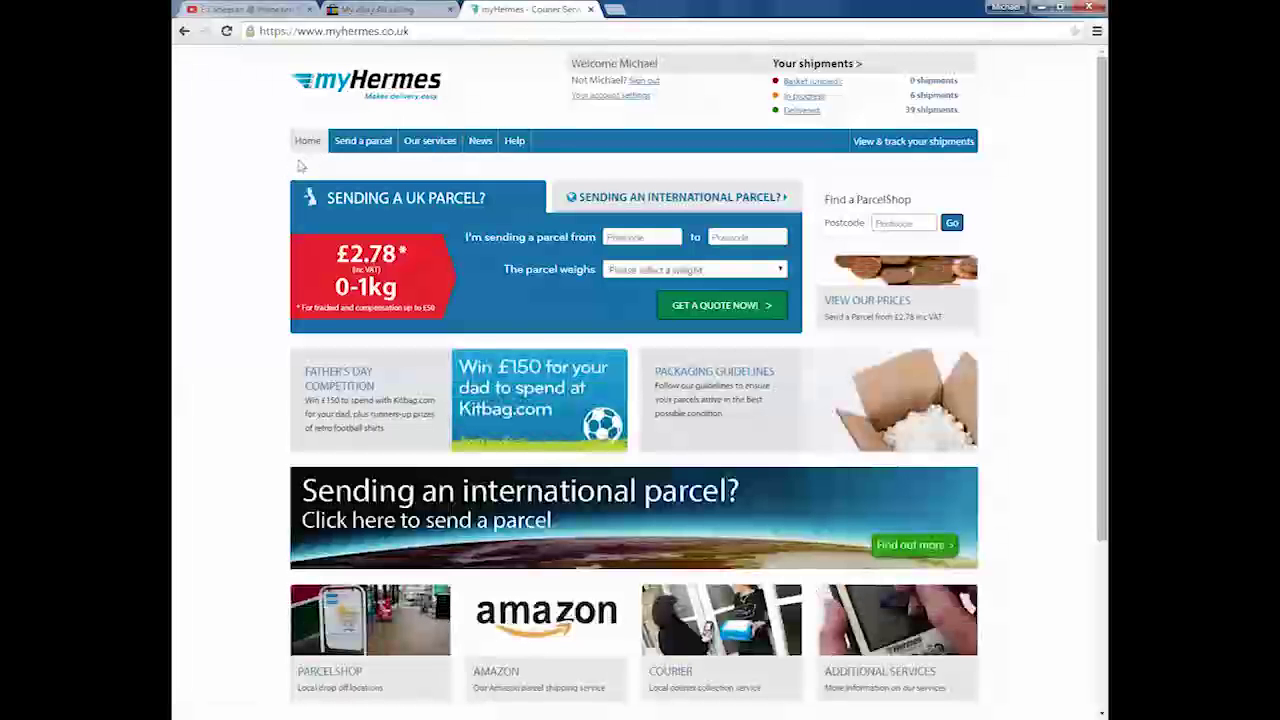
left_click(363, 141)
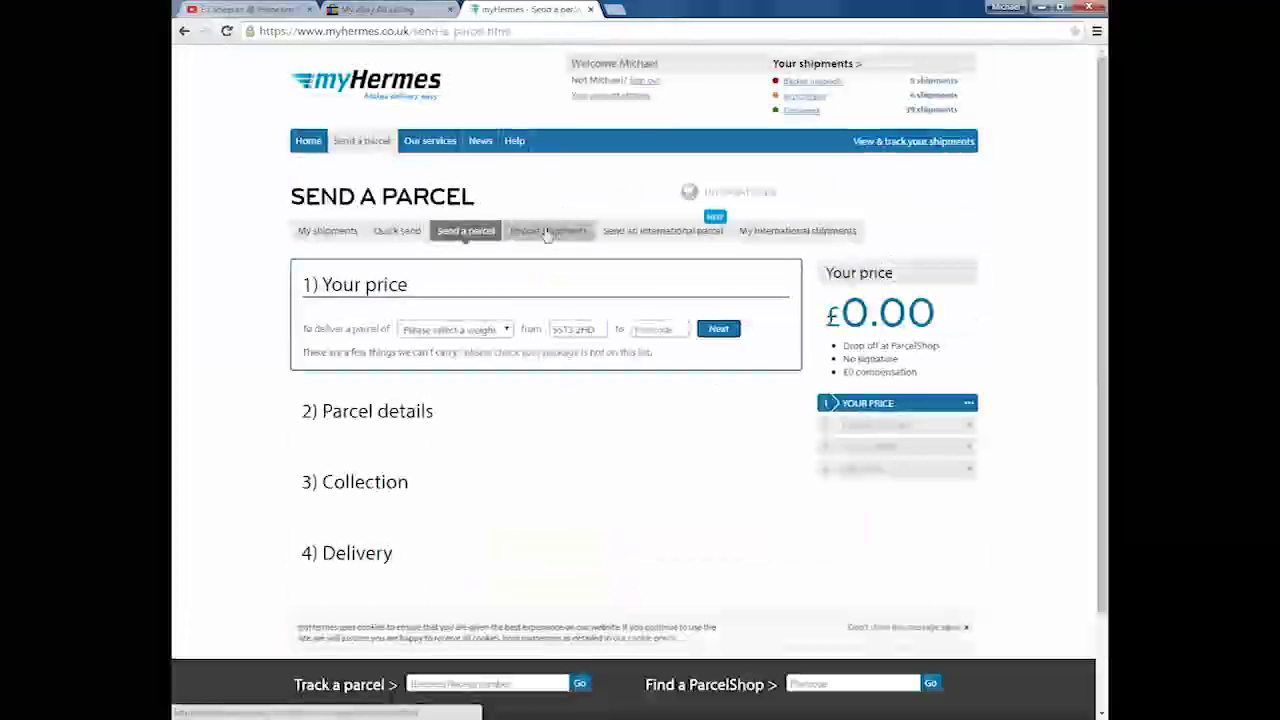
left_click(540, 232)
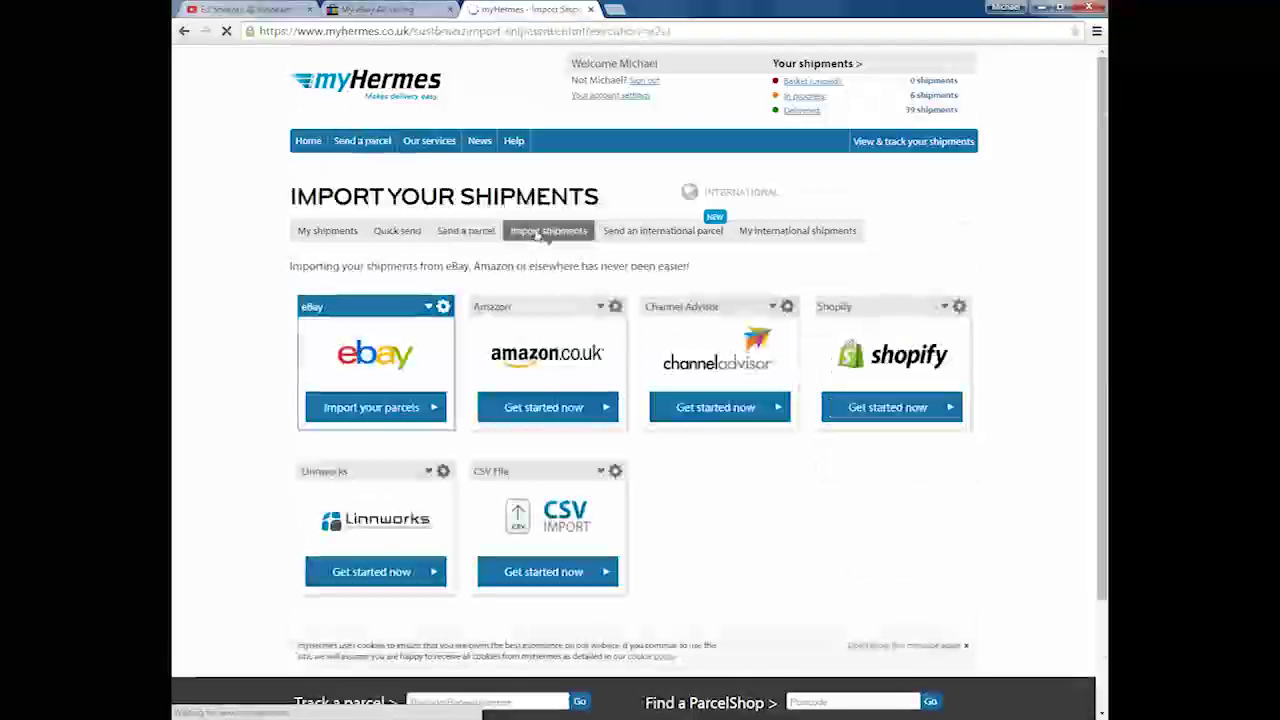
Step: Download the CSV File import template from its gear menu
scroll(535, 236, "down", 2)
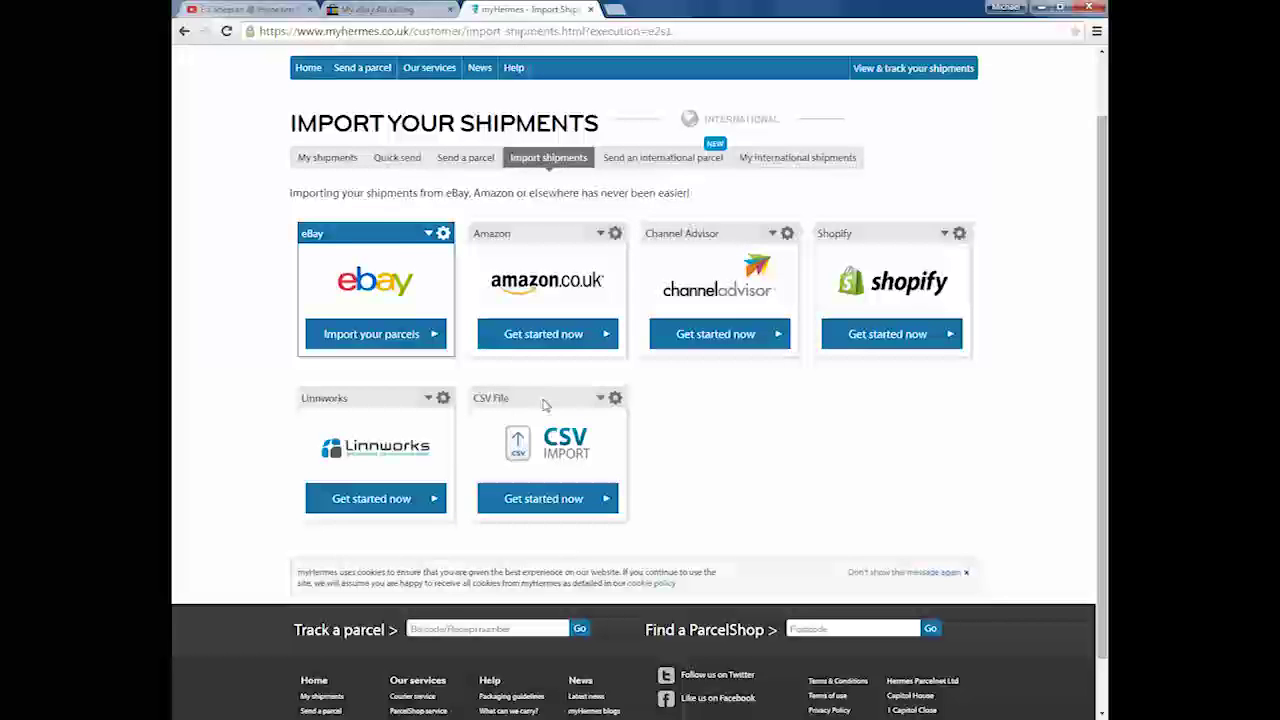
mouse_move(615, 399)
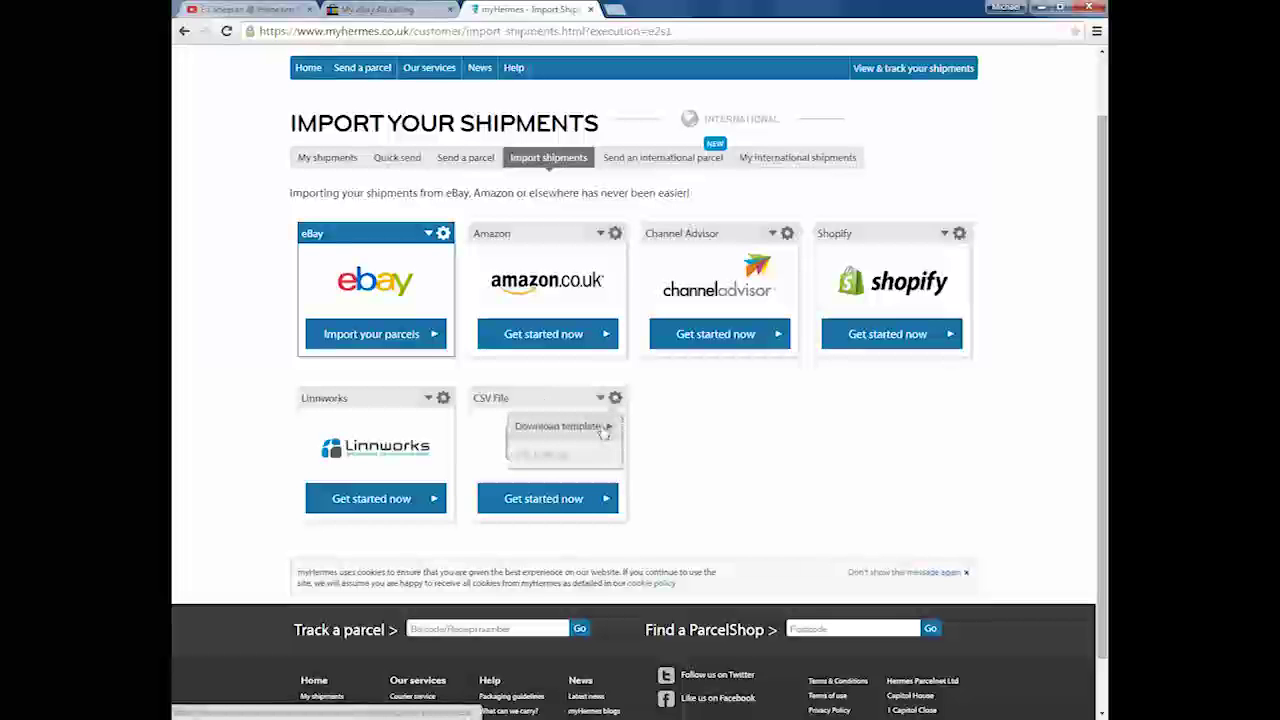
left_click(603, 430)
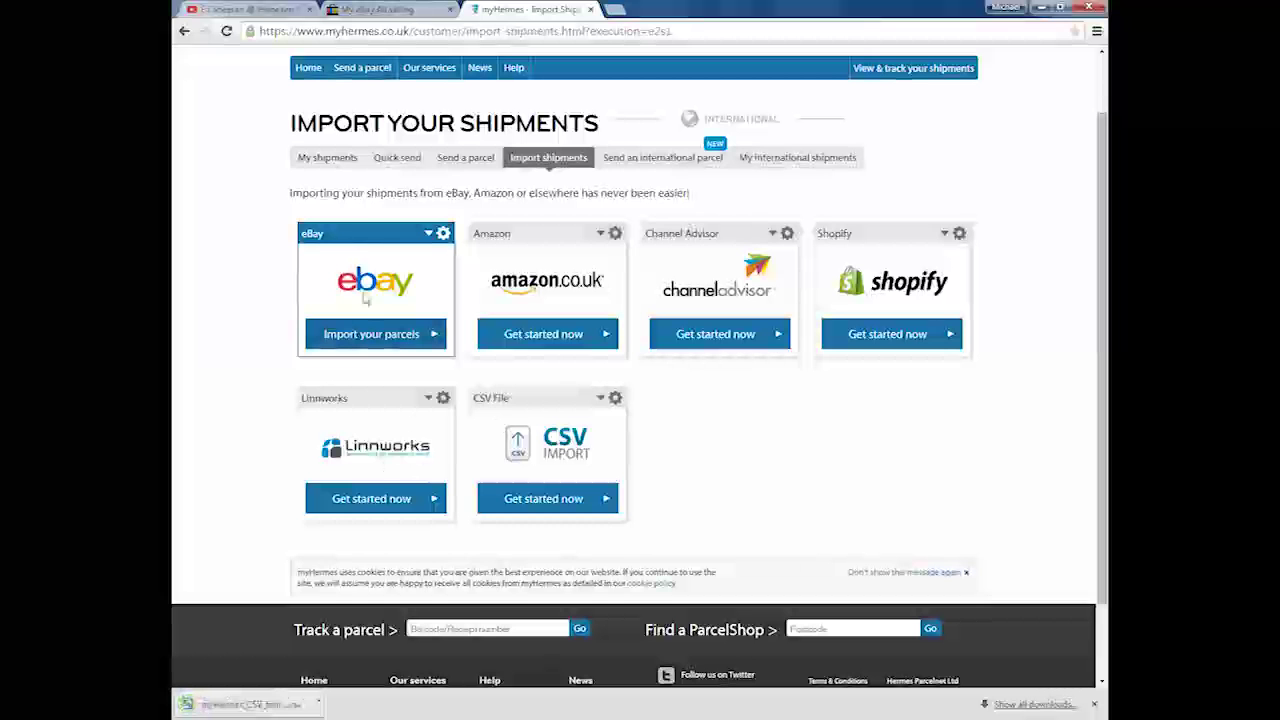
left_click(441, 234)
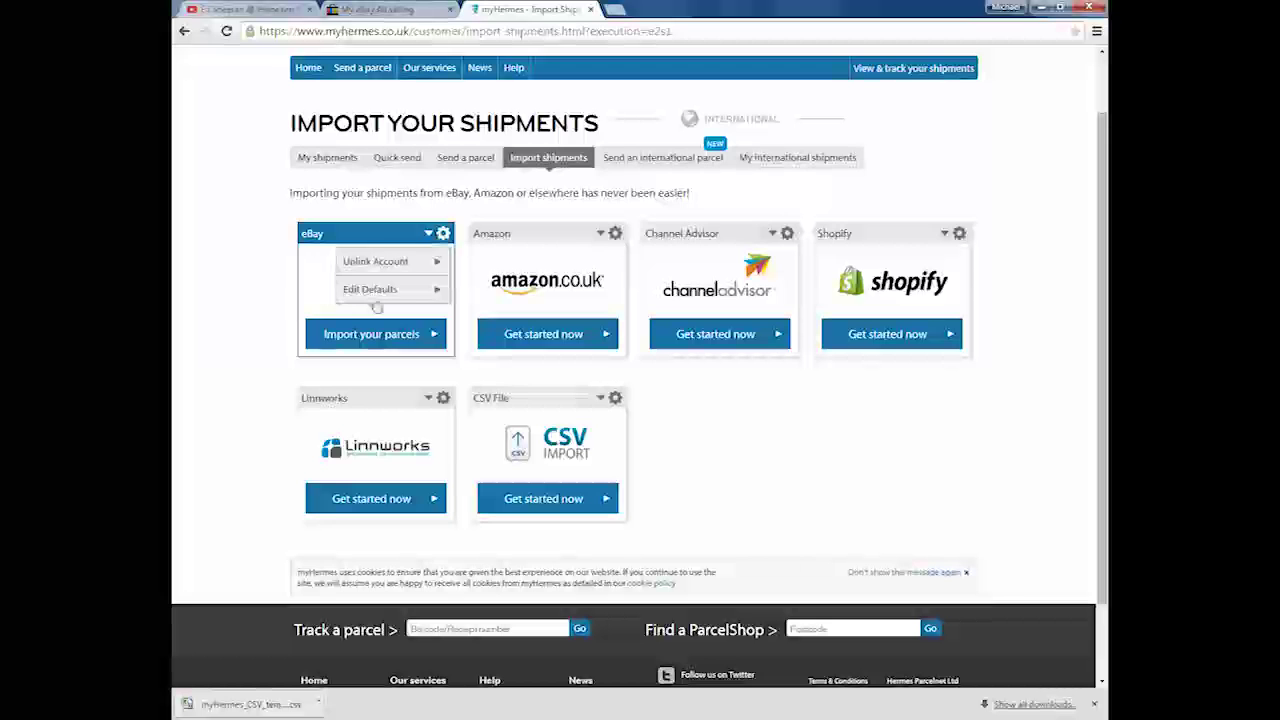
left_click(371, 337)
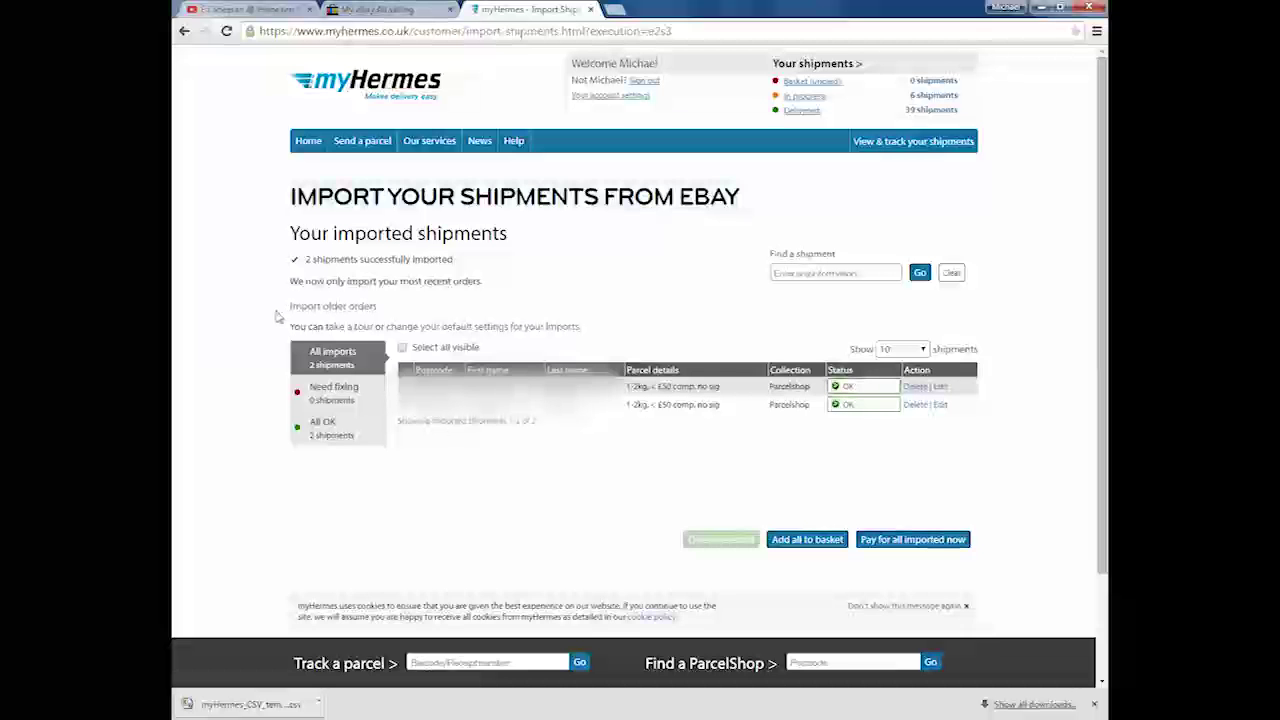
left_click(313, 308)
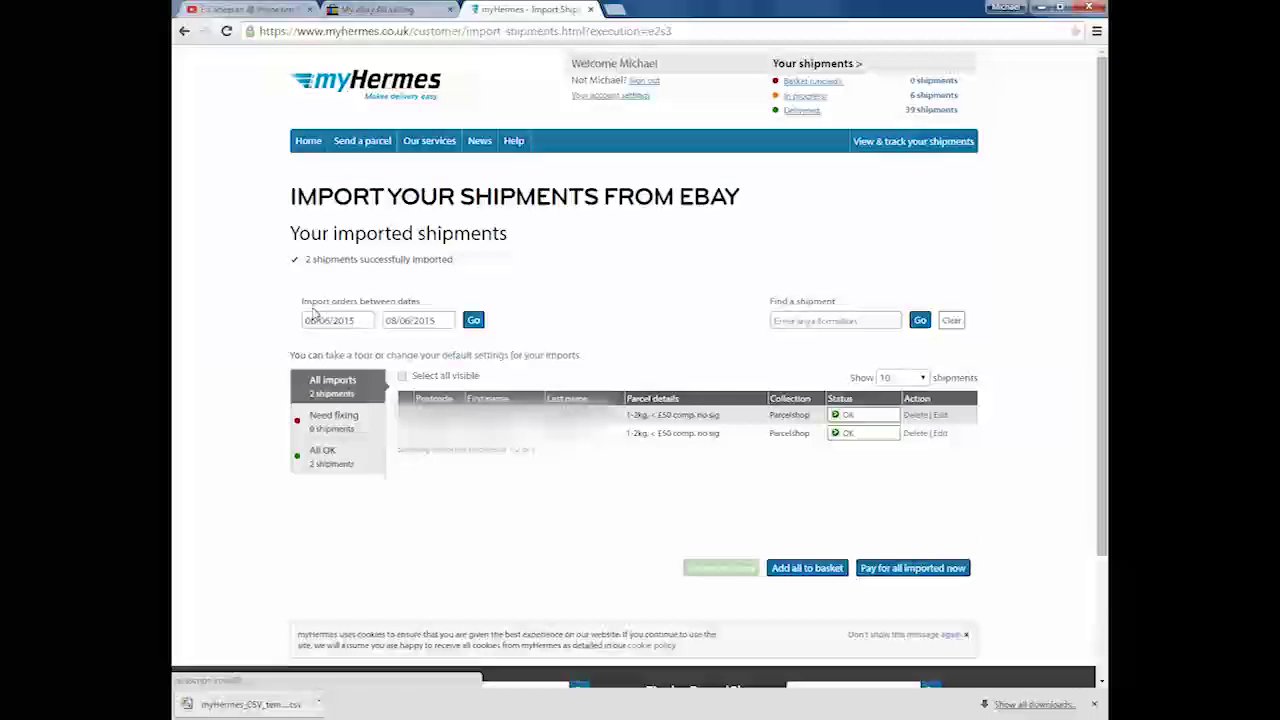
left_click(314, 318)
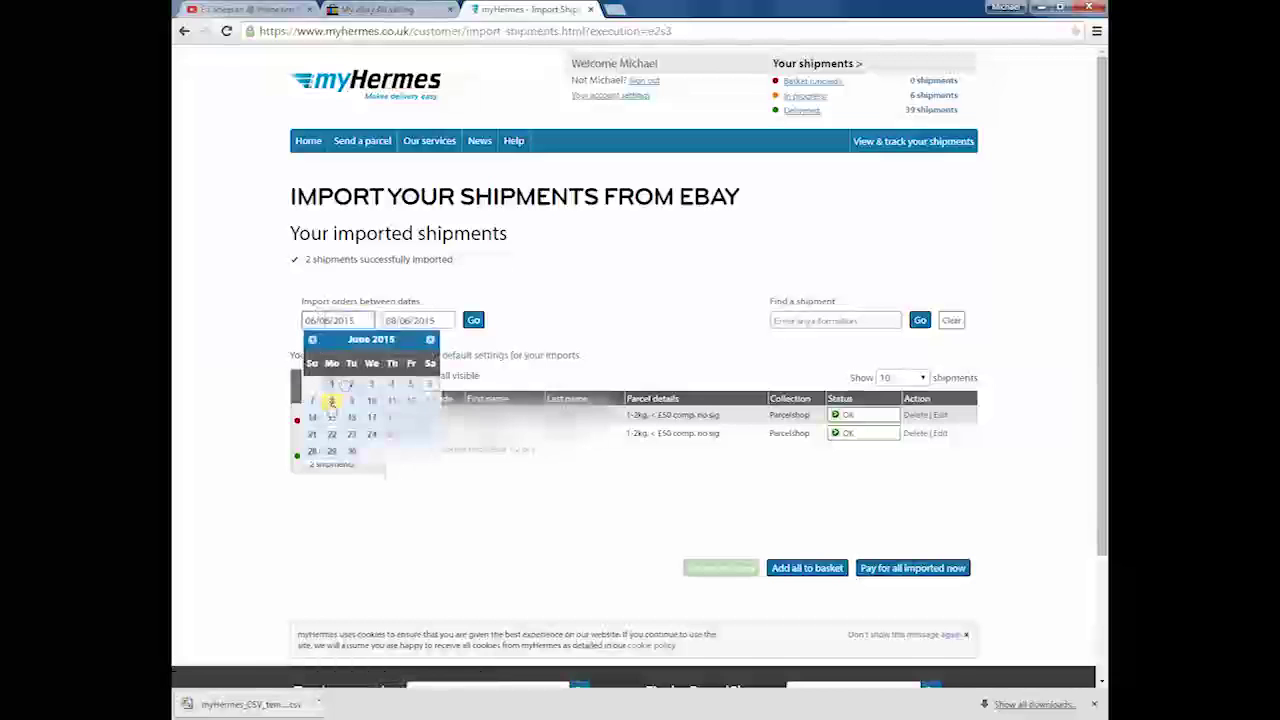
left_click(176, 372)
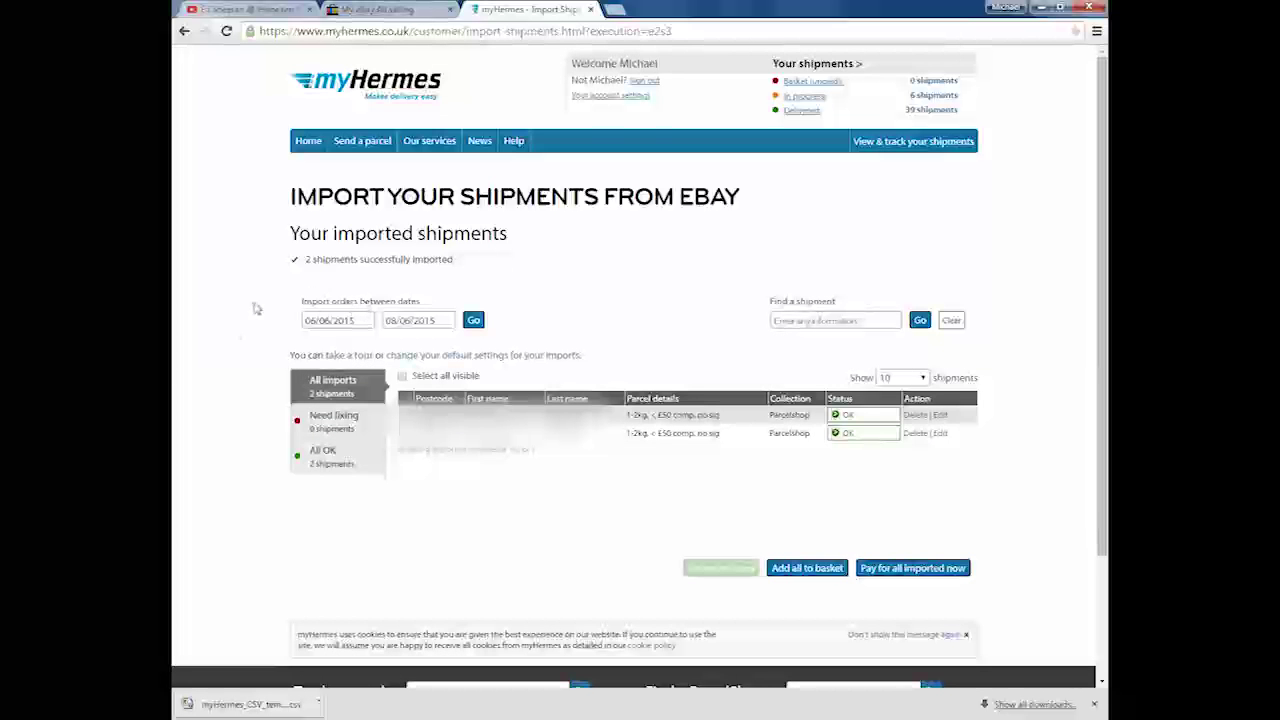
left_click(350, 320)
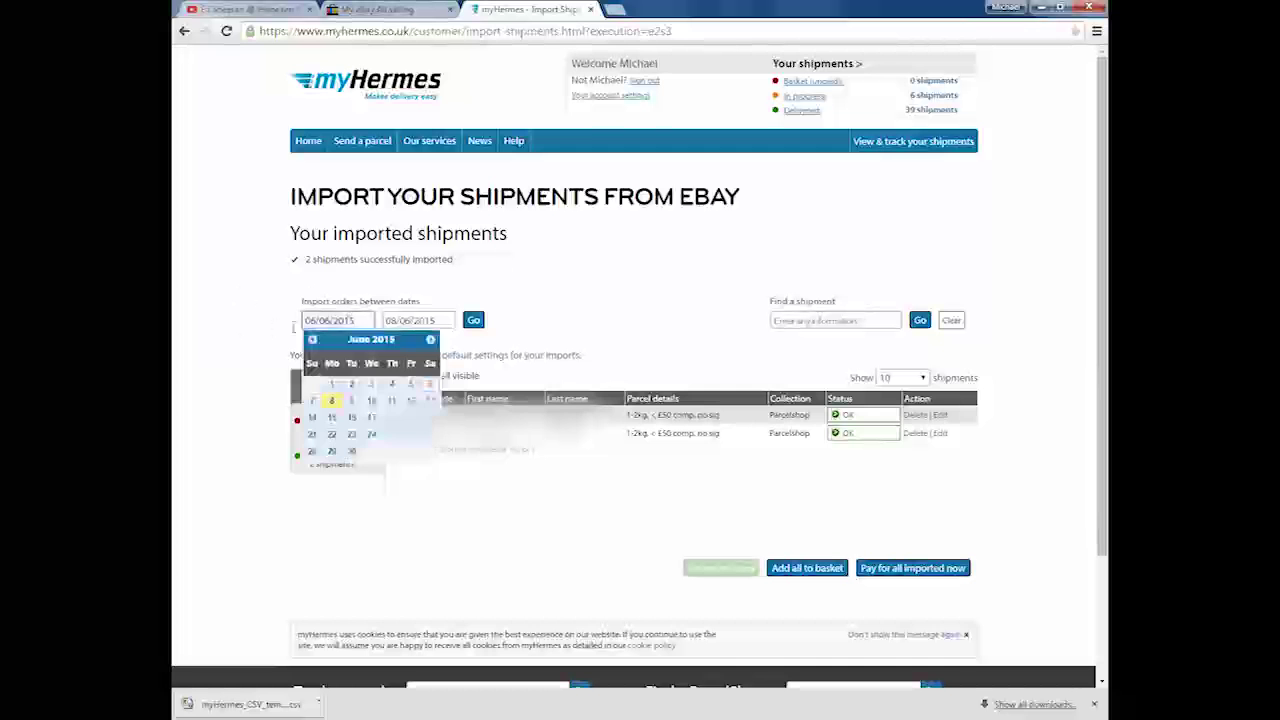
left_click(422, 319)
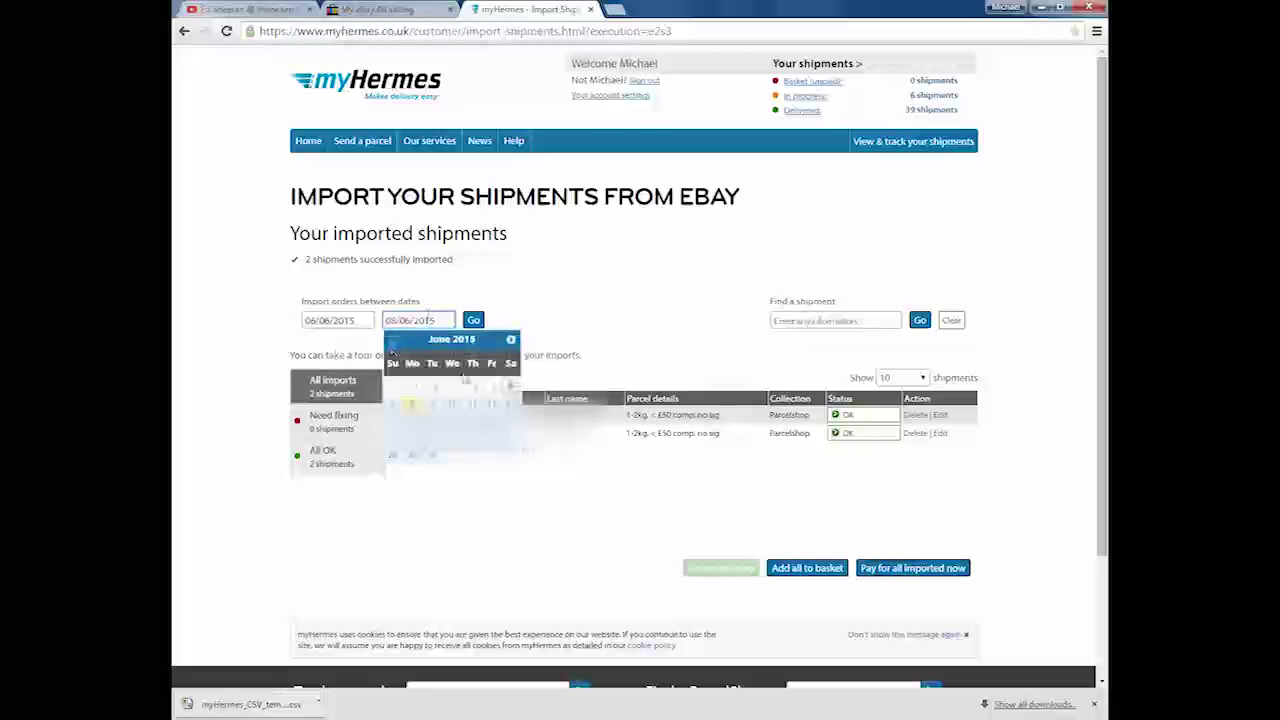
left_click(250, 321)
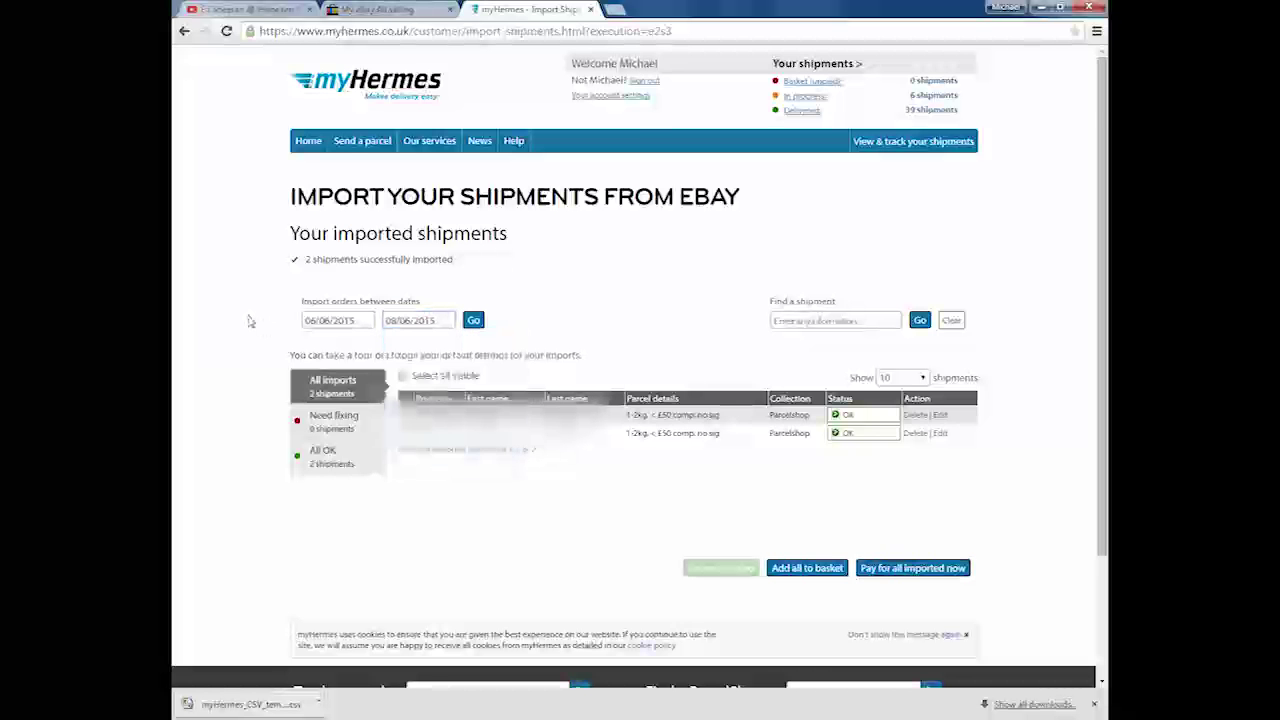
scroll(253, 321, "down", 1)
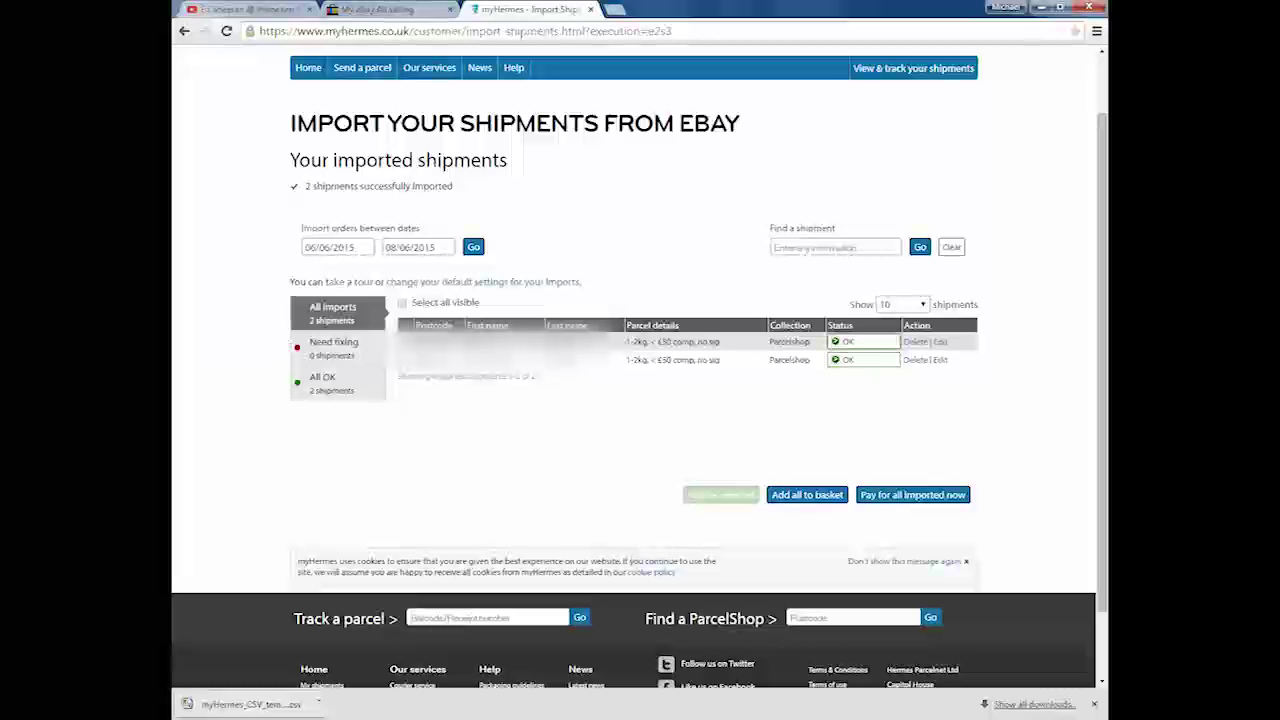
Step: Edit the first shipment's parcel weight to under 1kg and save it
left_click(940, 342)
scroll(768, 146, "down", 3)
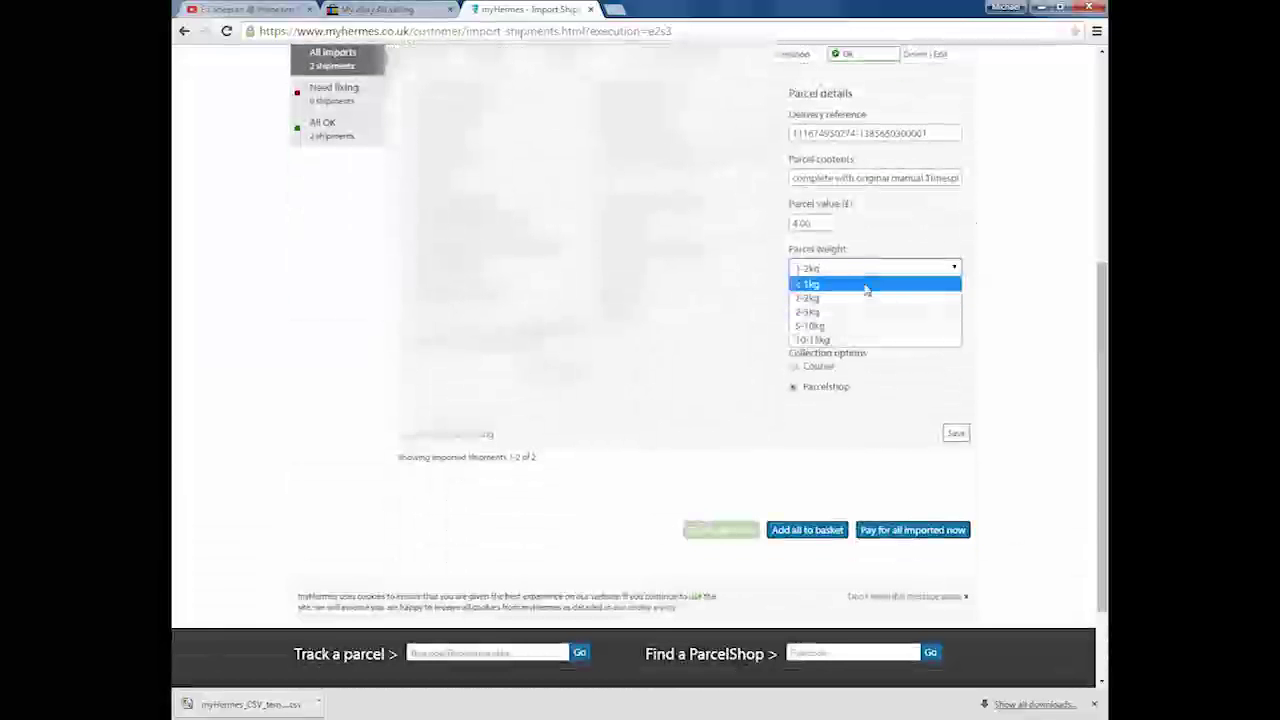
left_click(866, 289)
left_click(956, 434)
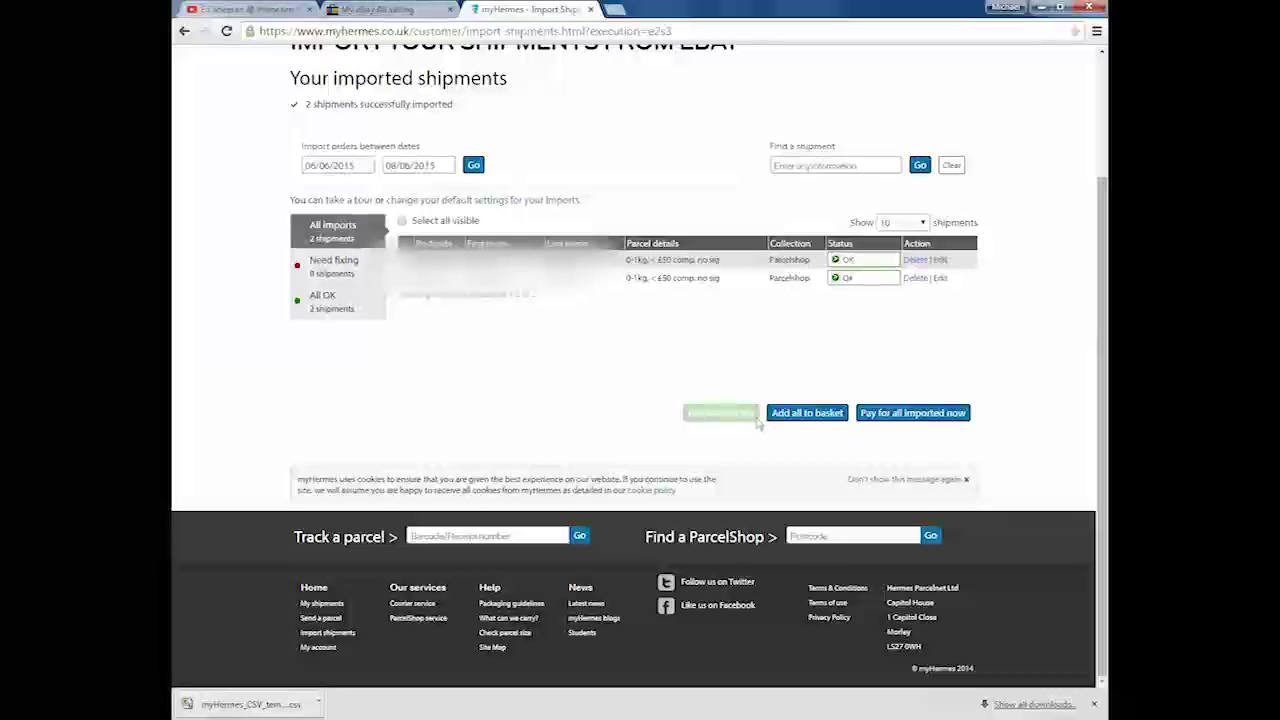
Step: Proceed to pay for all imported shipments and review the £5.56 order total
left_click(945, 414)
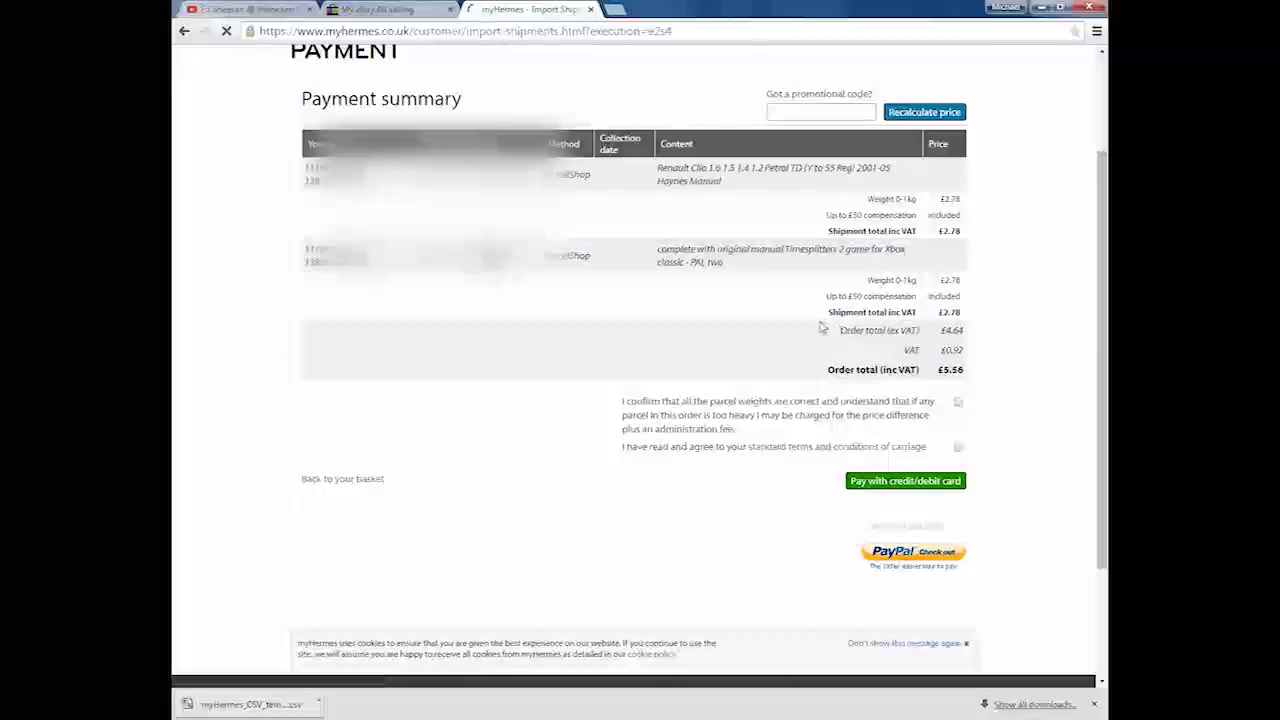
scroll(815, 367, "down", 1)
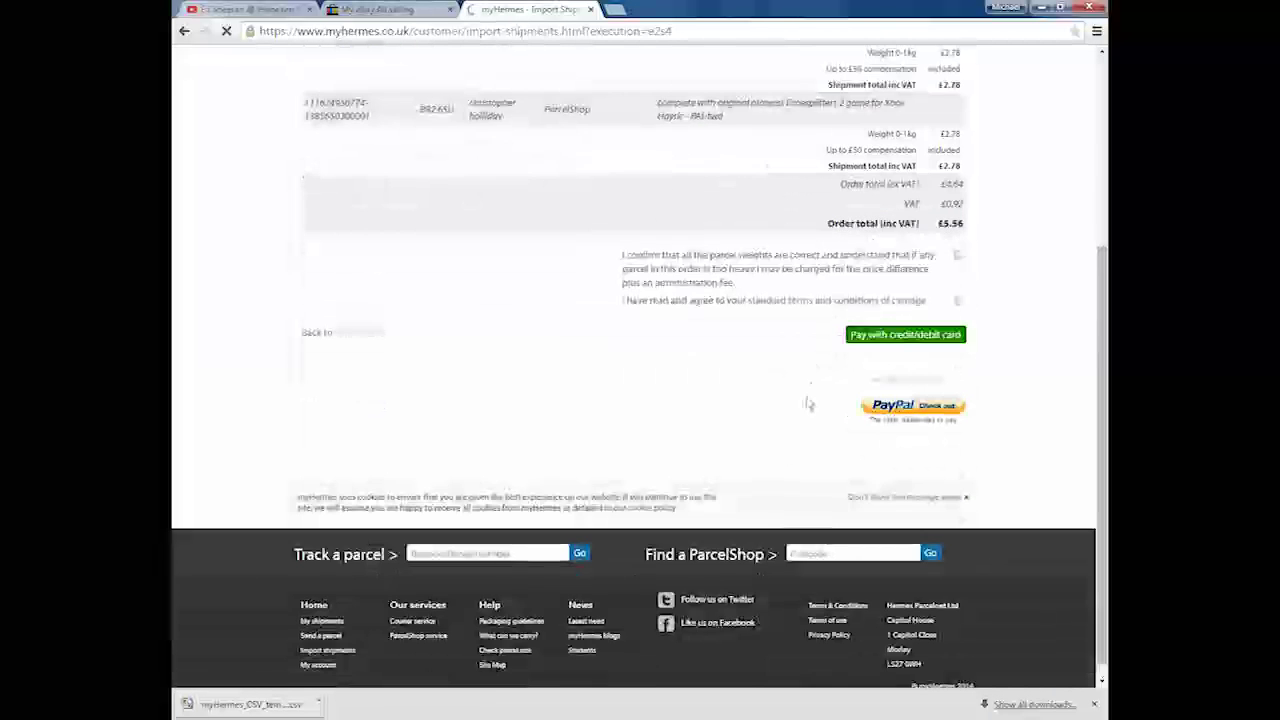
scroll(811, 371, "up", 3)
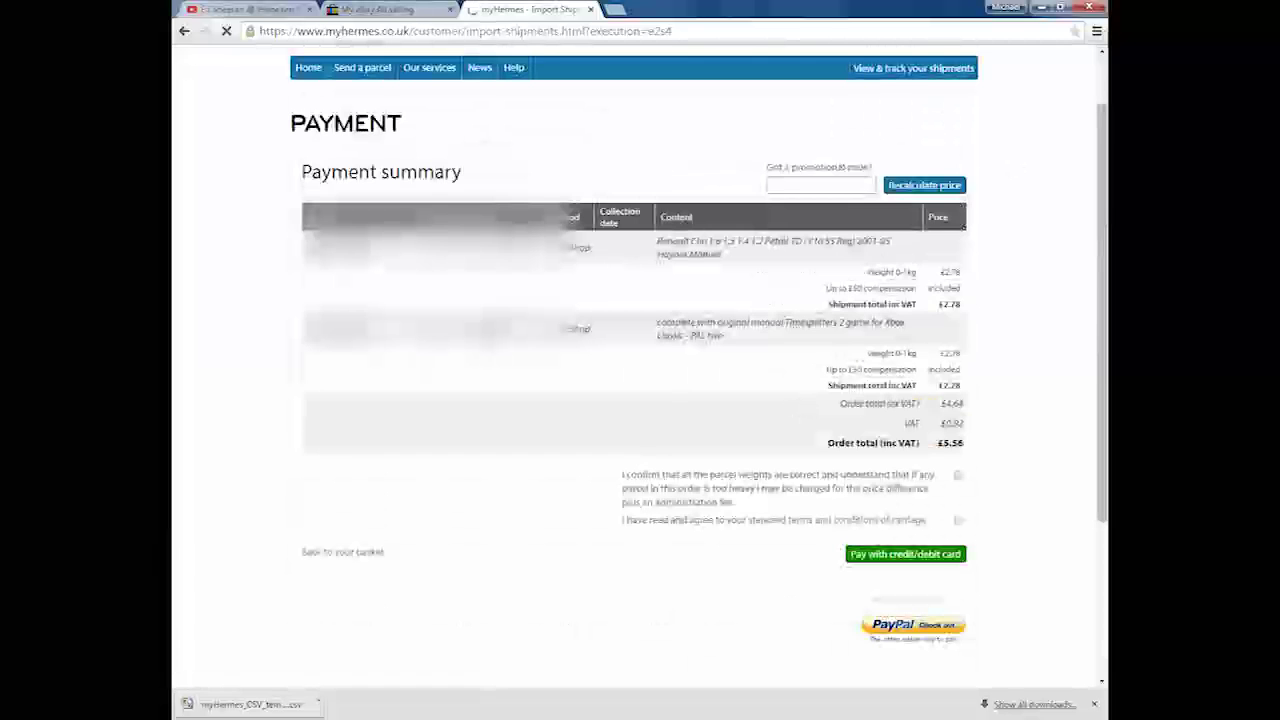
left_click(1096, 31)
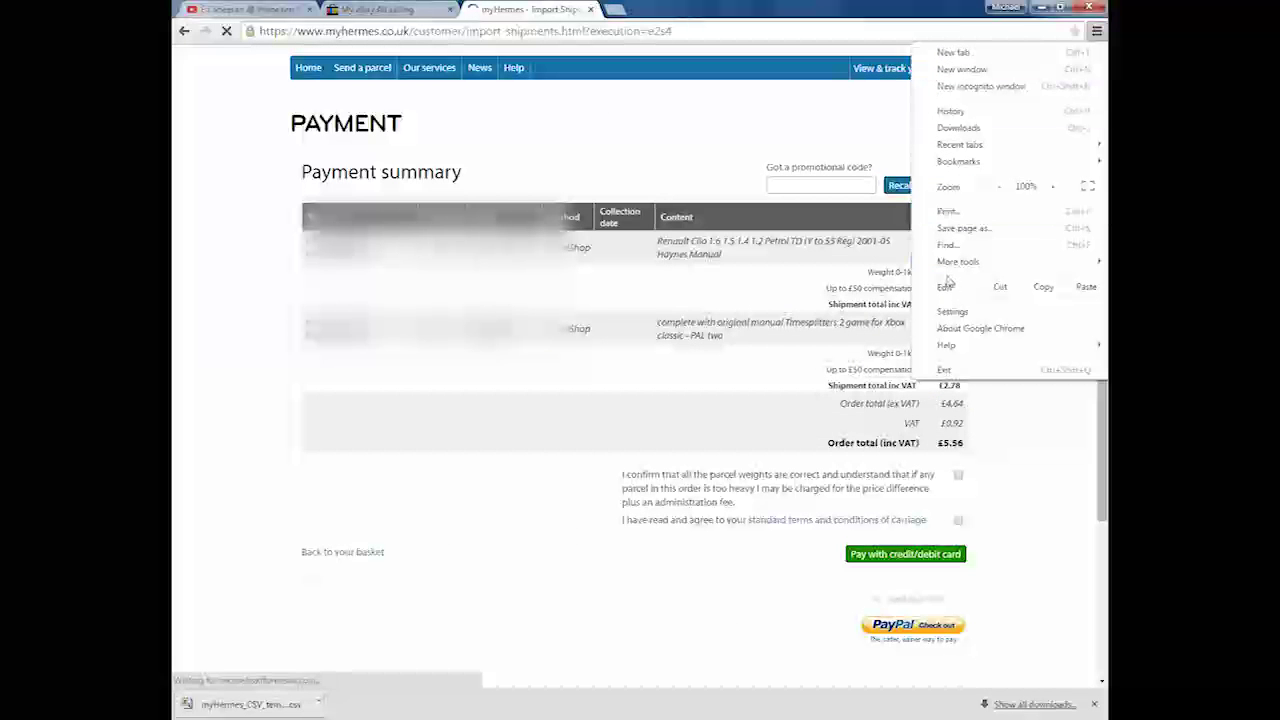
left_click(805, 337)
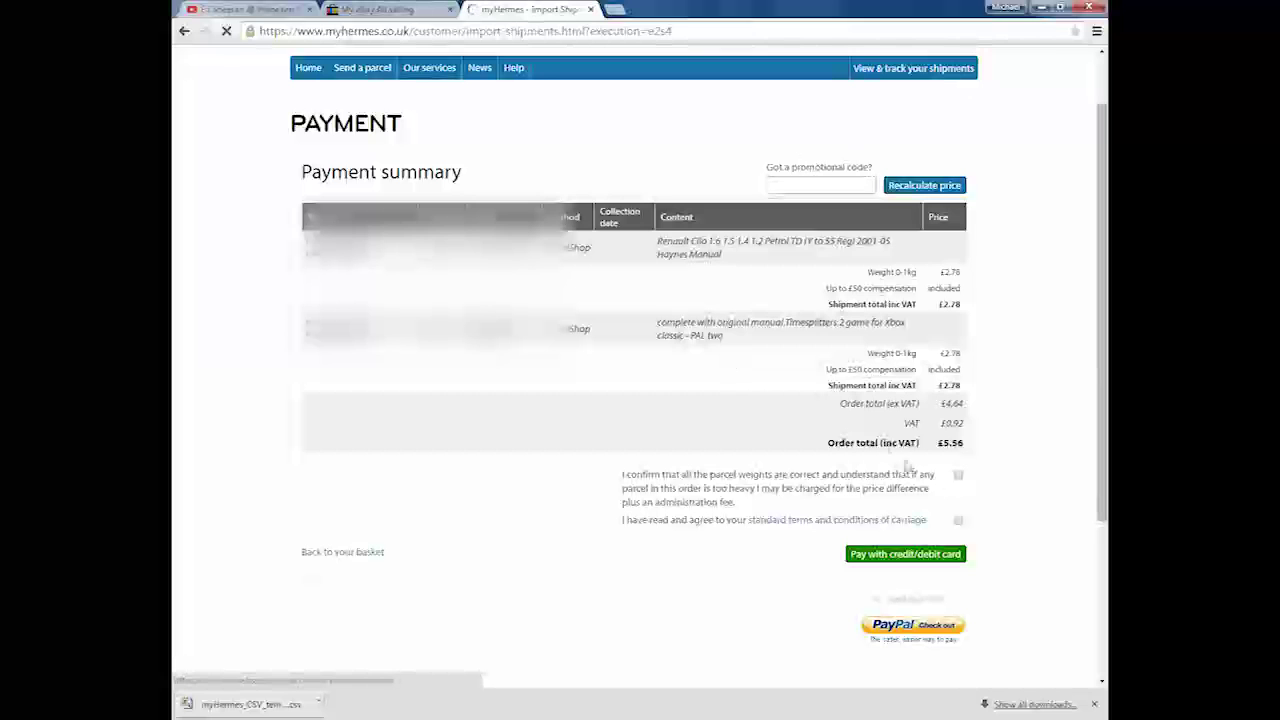
Step: Confirm parcel weights and carriage terms, then check out the £5.56 order with PayPal
left_click(957, 476)
left_click(958, 521)
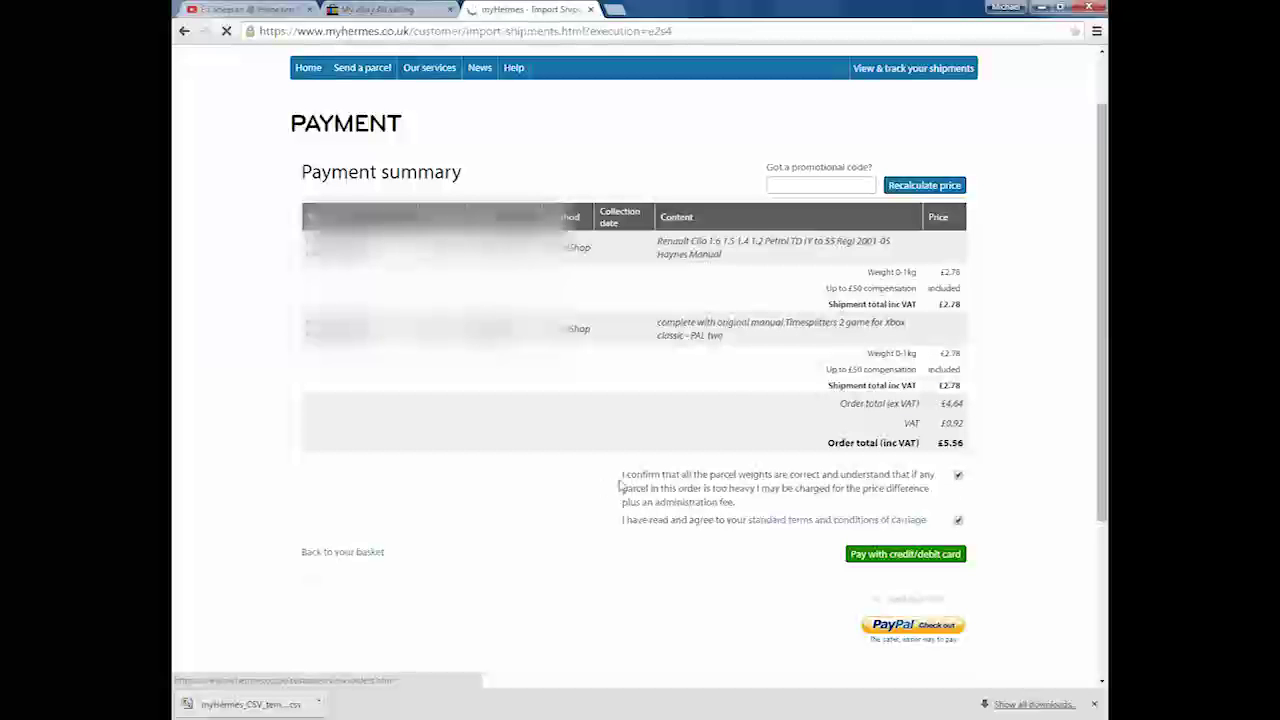
left_click_drag(620, 487, 657, 484)
left_click(657, 484)
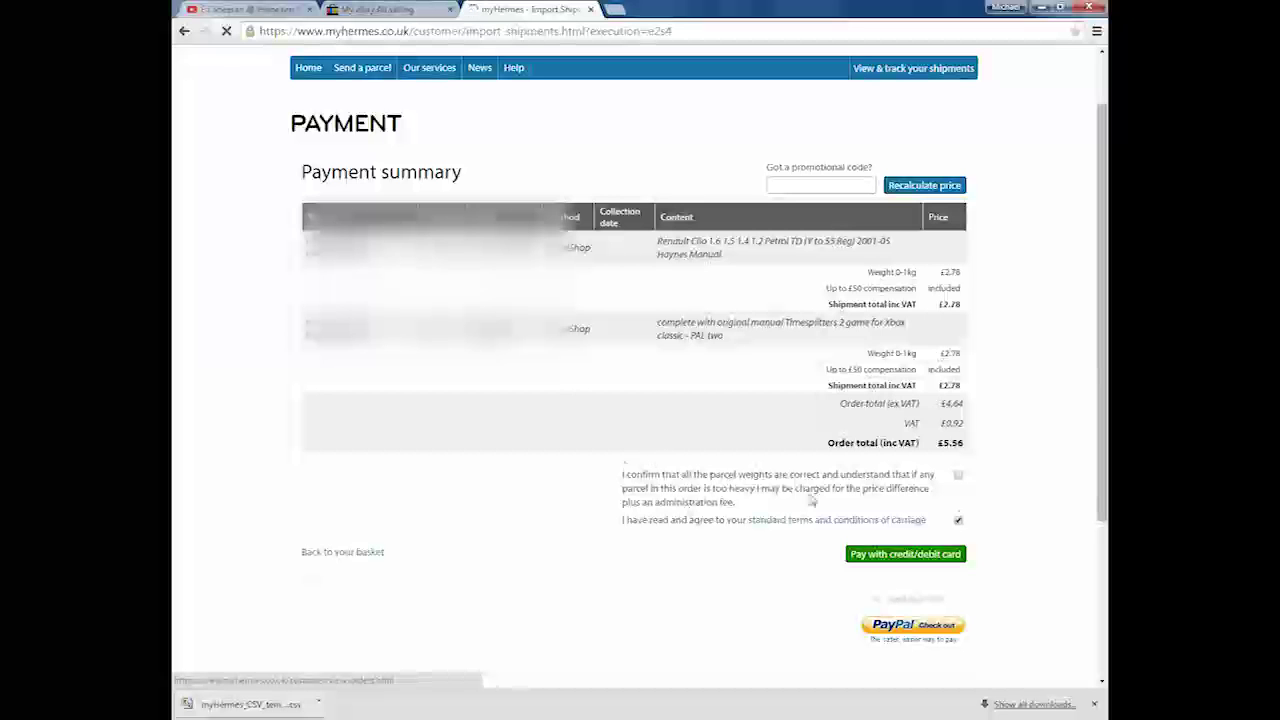
left_click(958, 476)
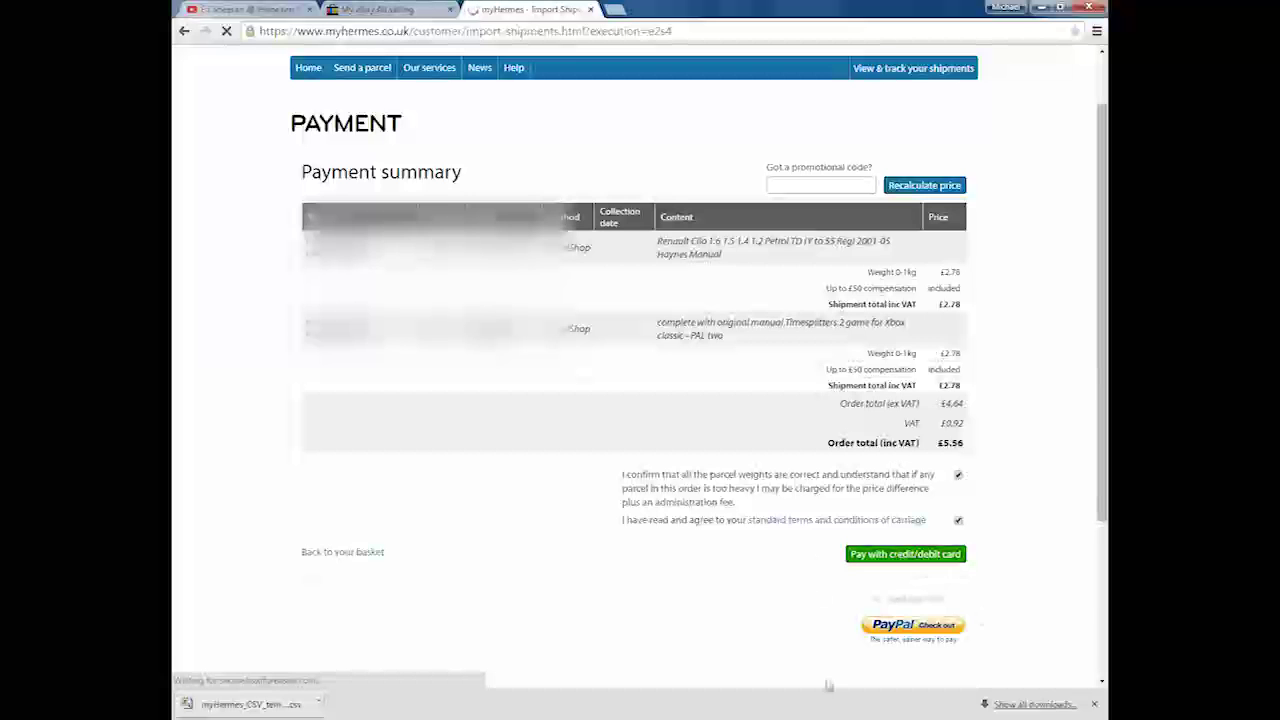
left_click(907, 630)
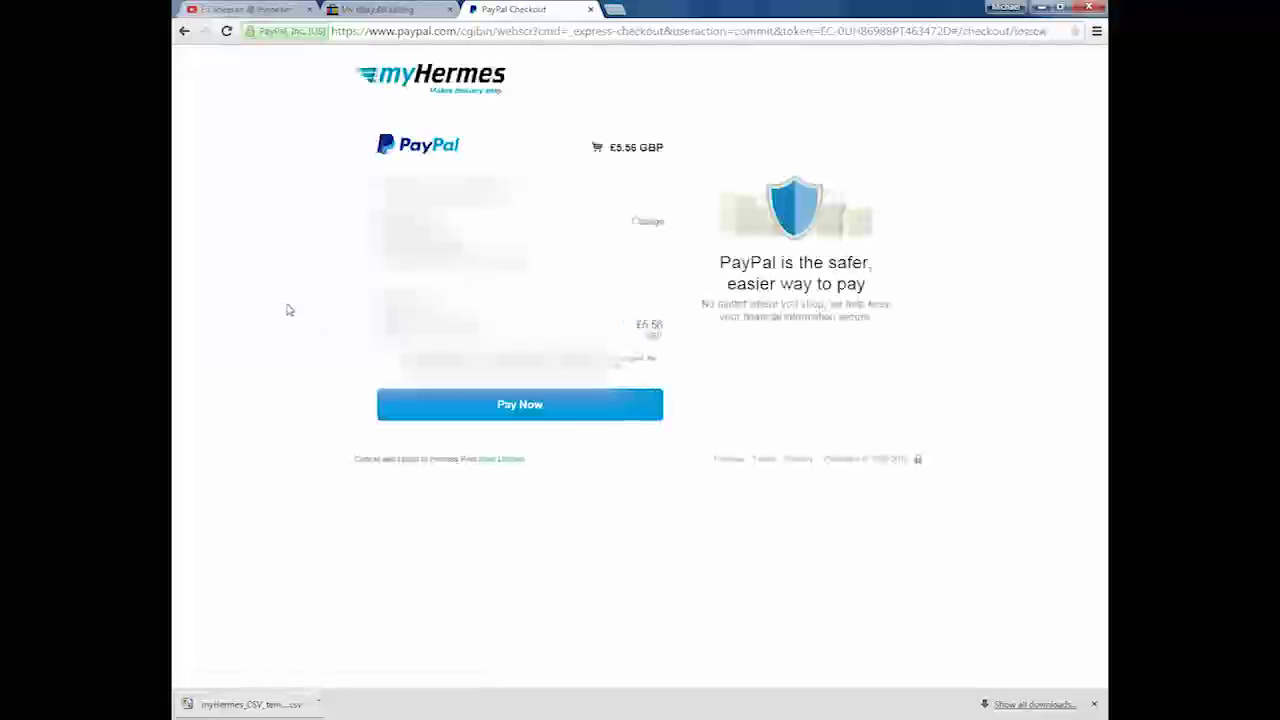
Step: Authorise the £5.56 PayPal payment with Pay Now
left_click(481, 402)
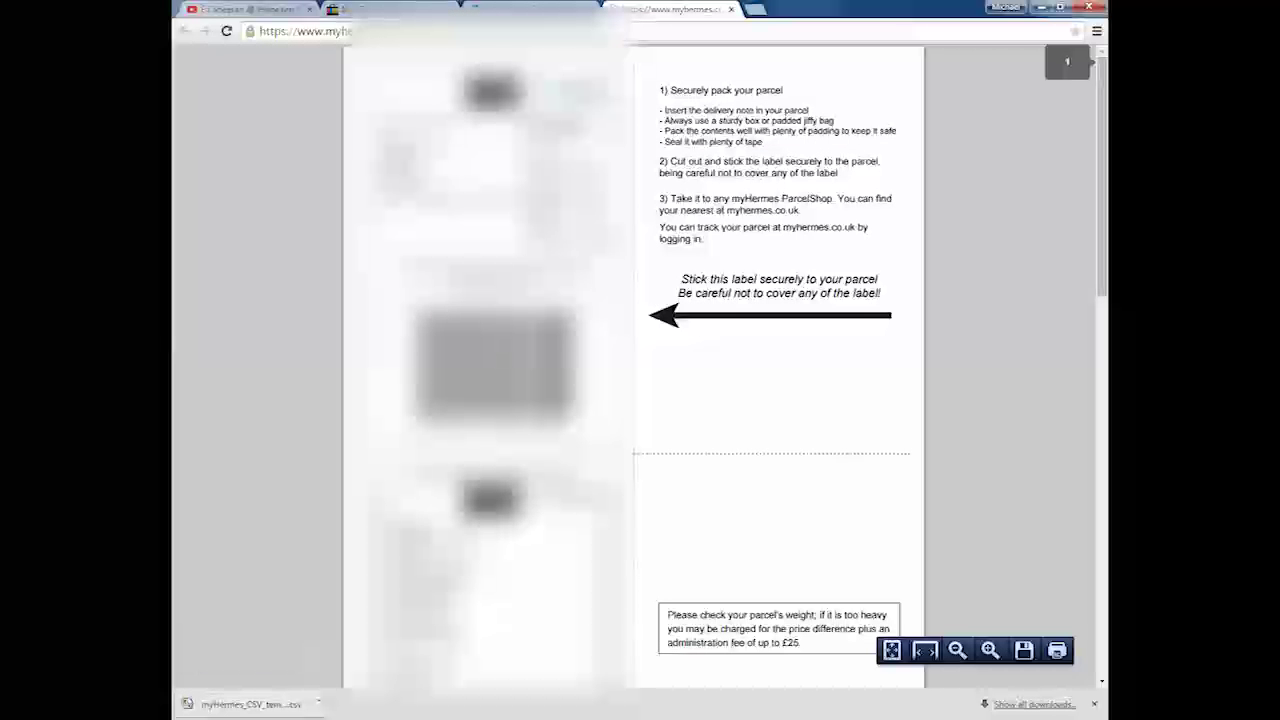
Step: Scroll through the parcel label PDF and print it from the viewer toolbar
scroll(633, 365, "down", 9)
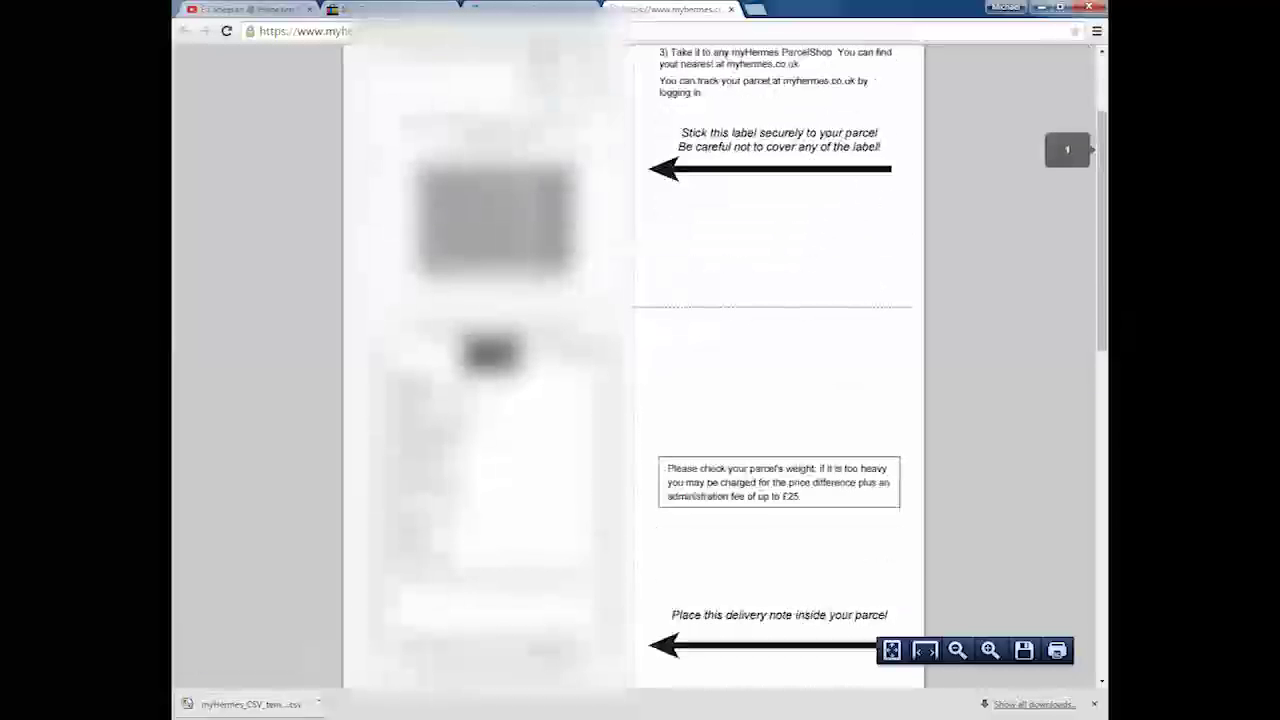
scroll(633, 365, "down", 3)
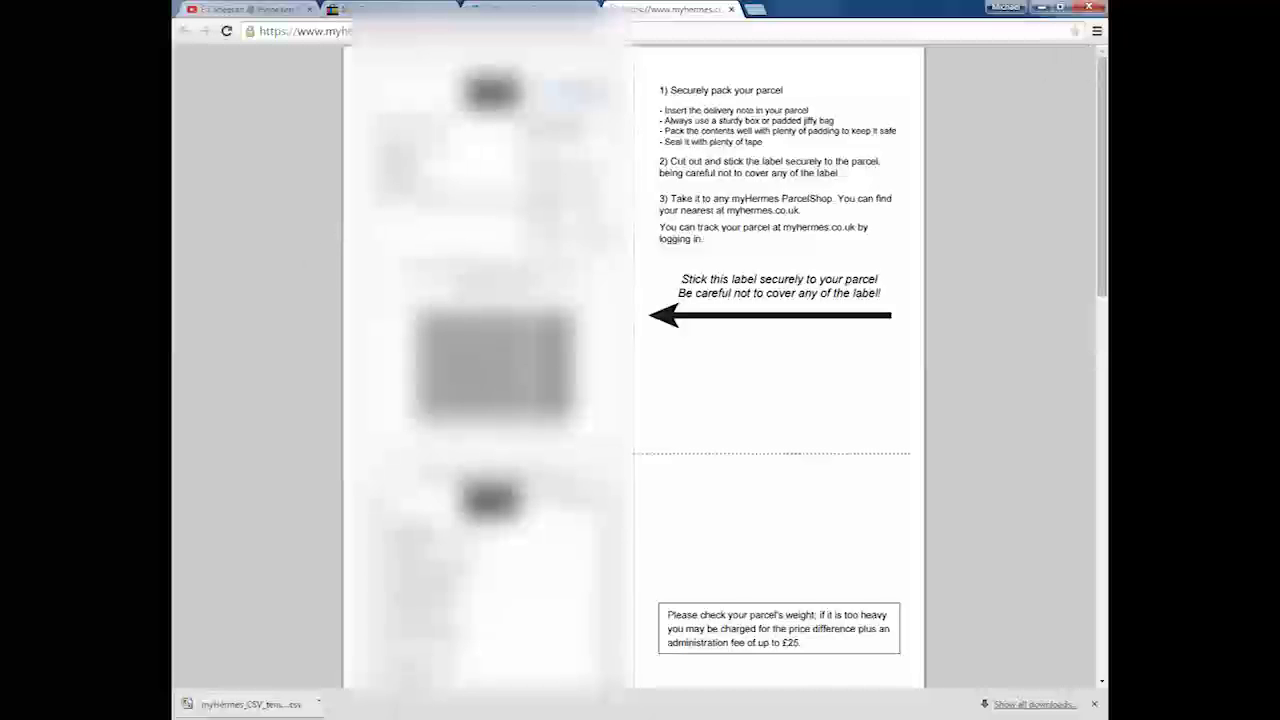
mouse_move(783, 534)
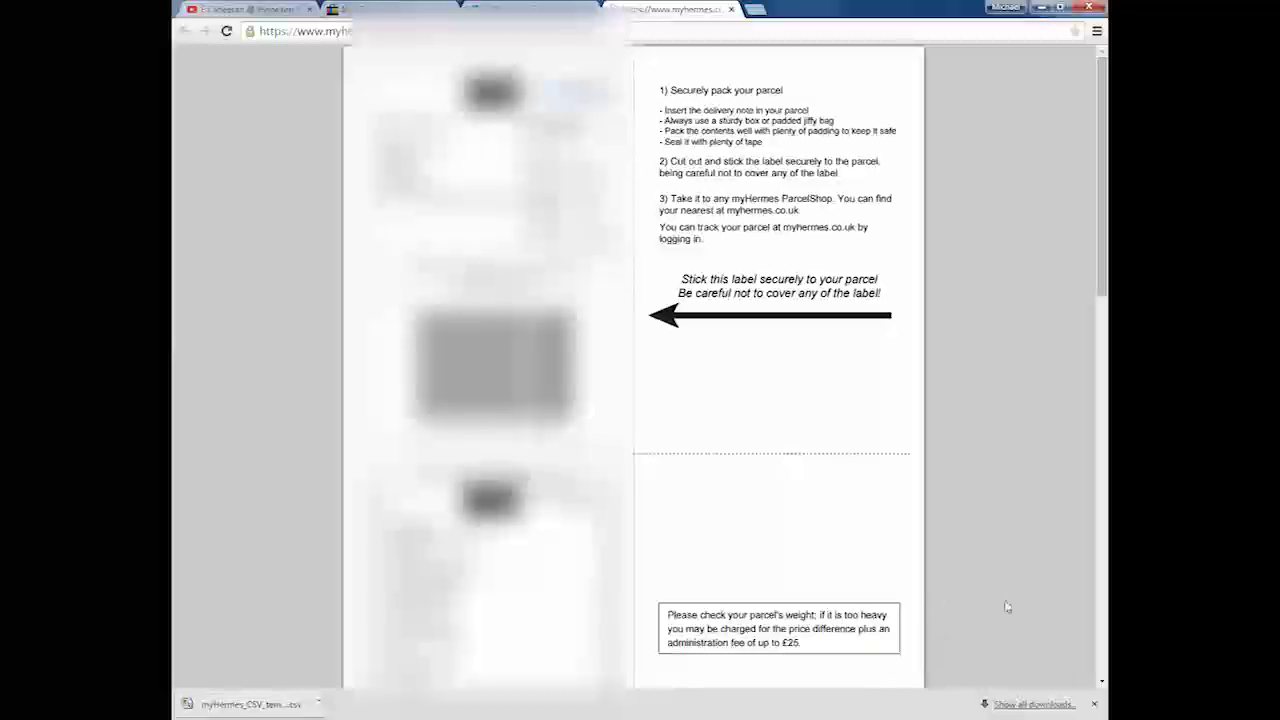
mouse_move(1052, 622)
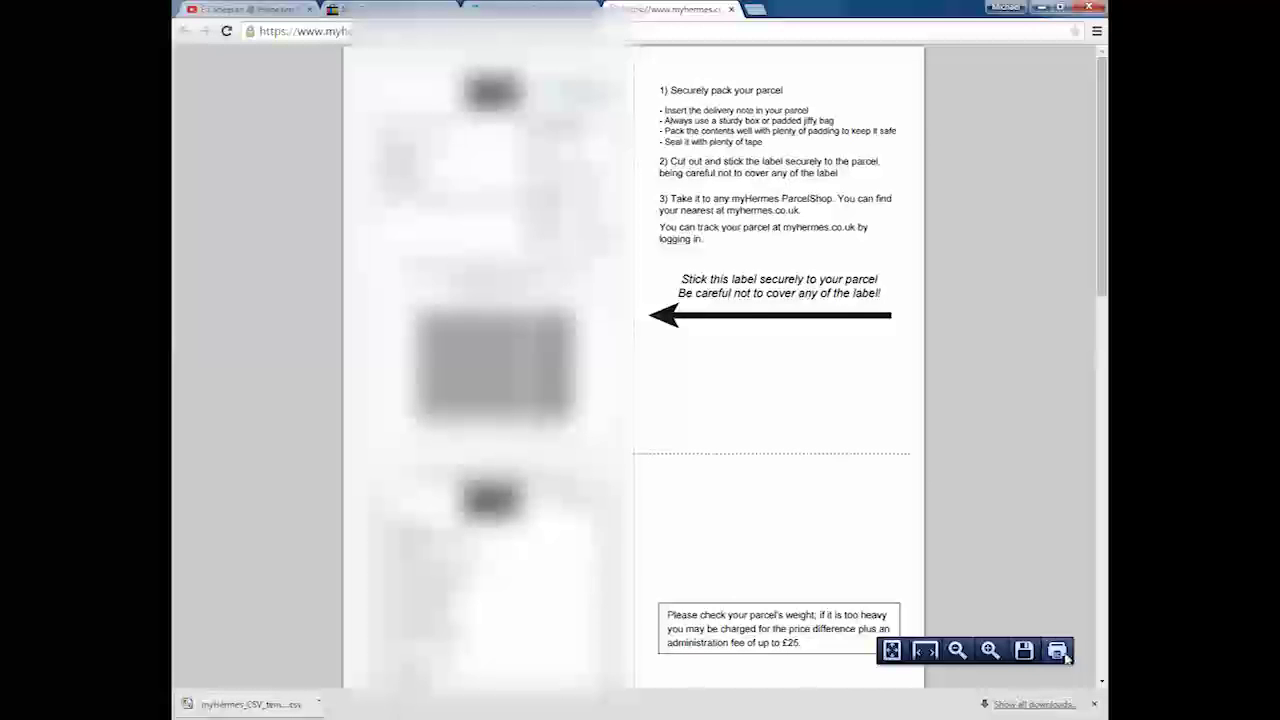
left_click(1057, 651)
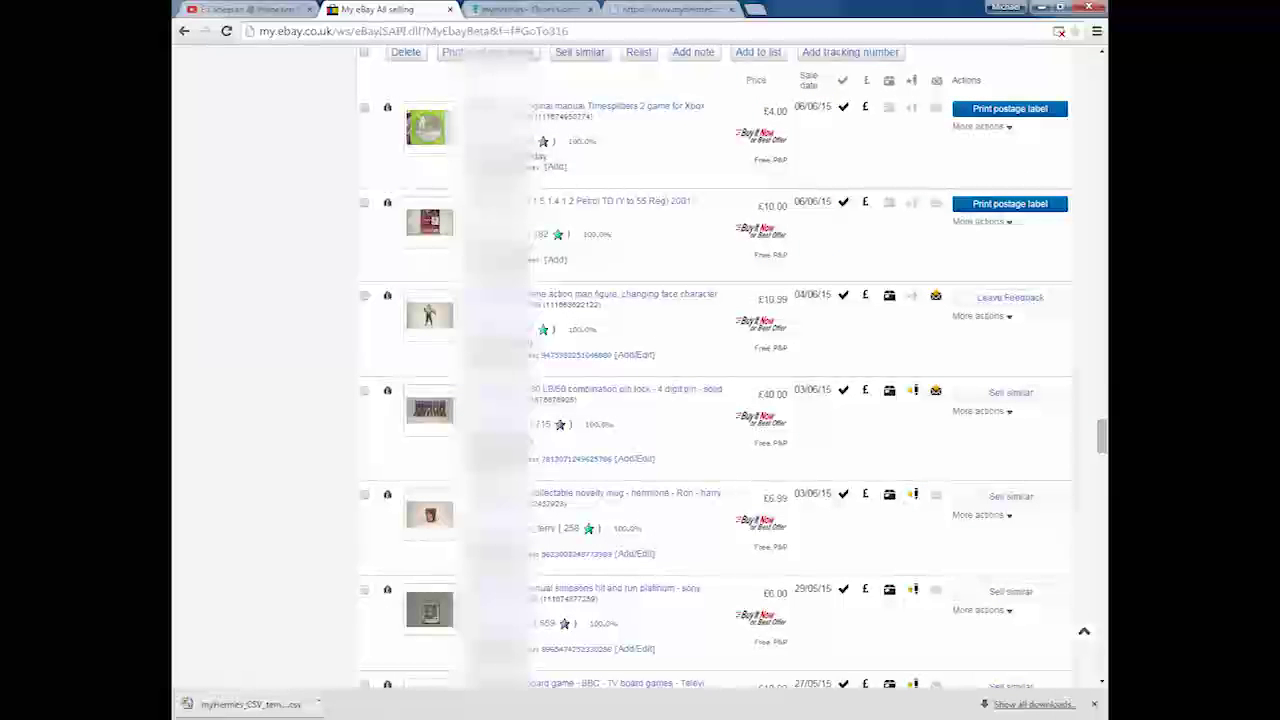
Step: Reload eBay's sold items and open the £4.00 sale's tracking details
left_click(455, 31)
key("Return")
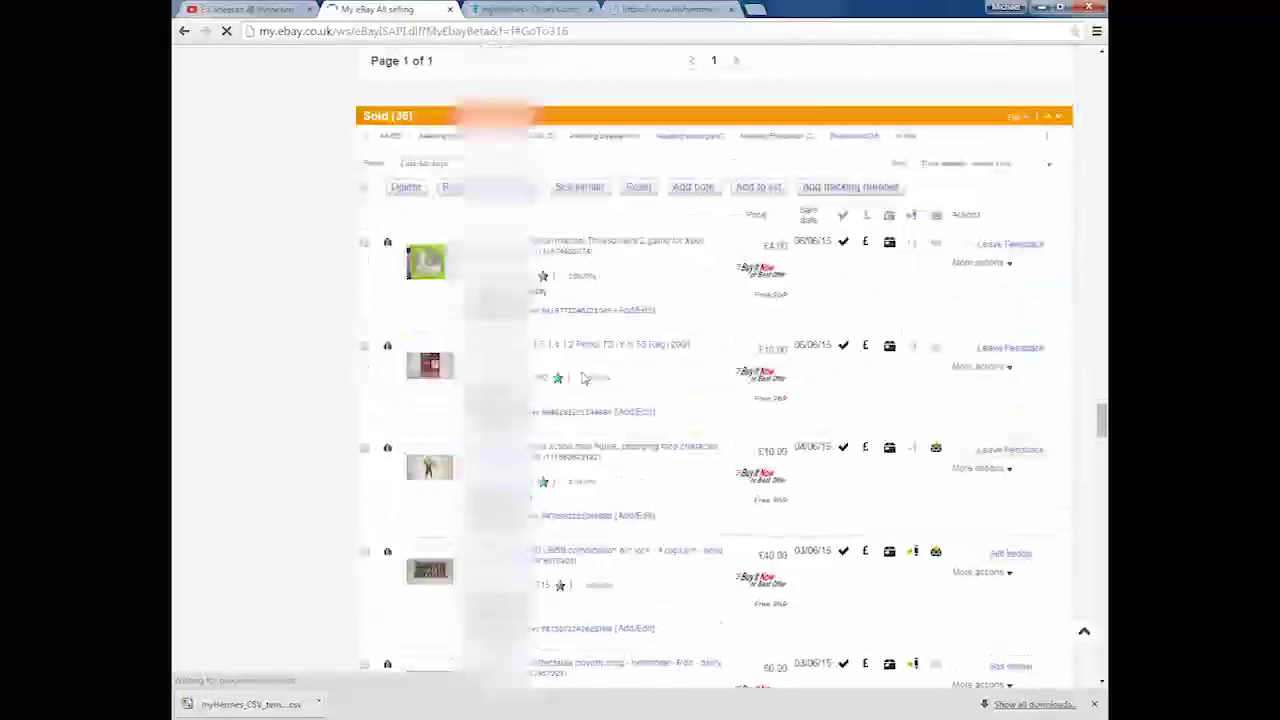
right_click(594, 375)
left_click(545, 318)
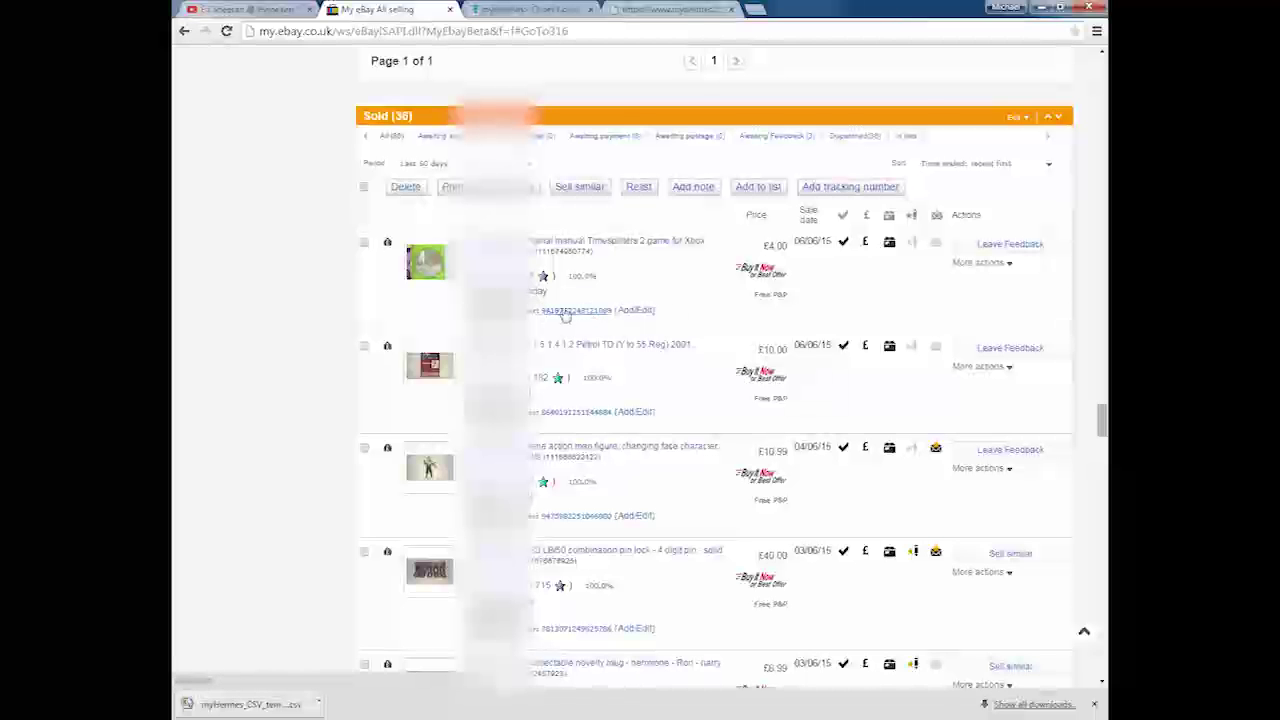
left_click(565, 312)
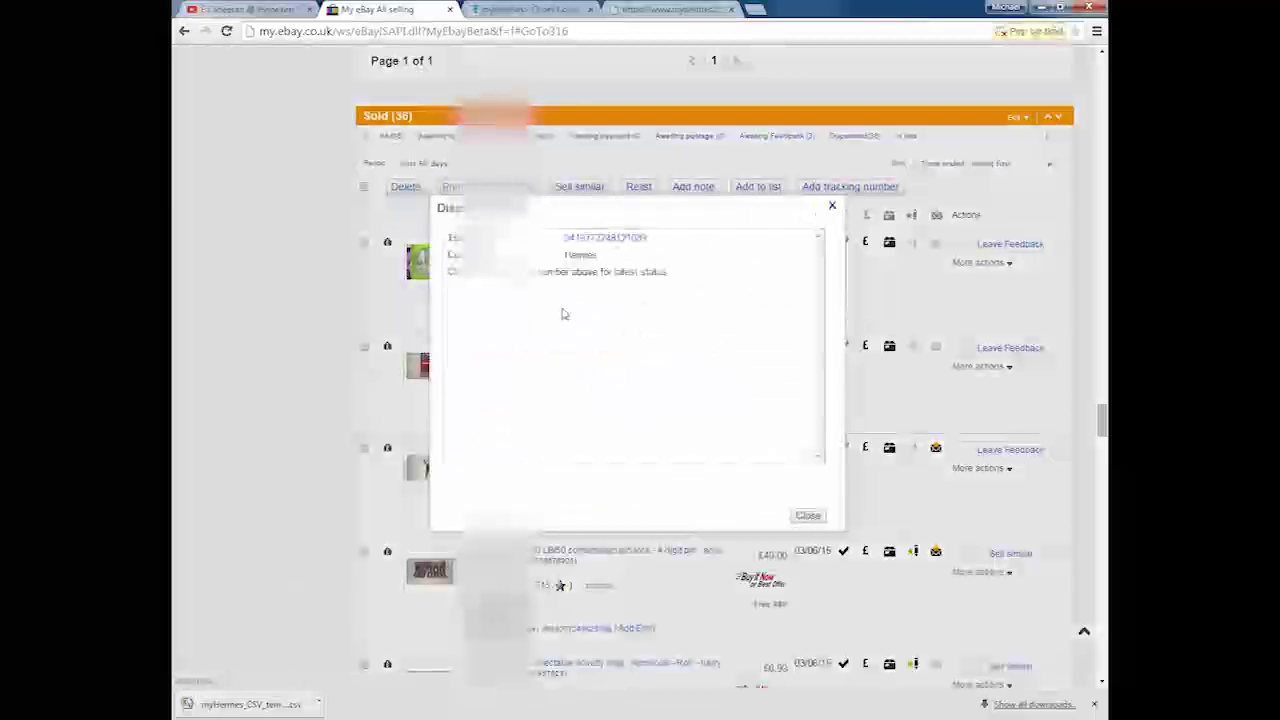
Step: Follow the £4.00 parcel's tracking-number link to its myHermes tracking results
left_click(581, 240)
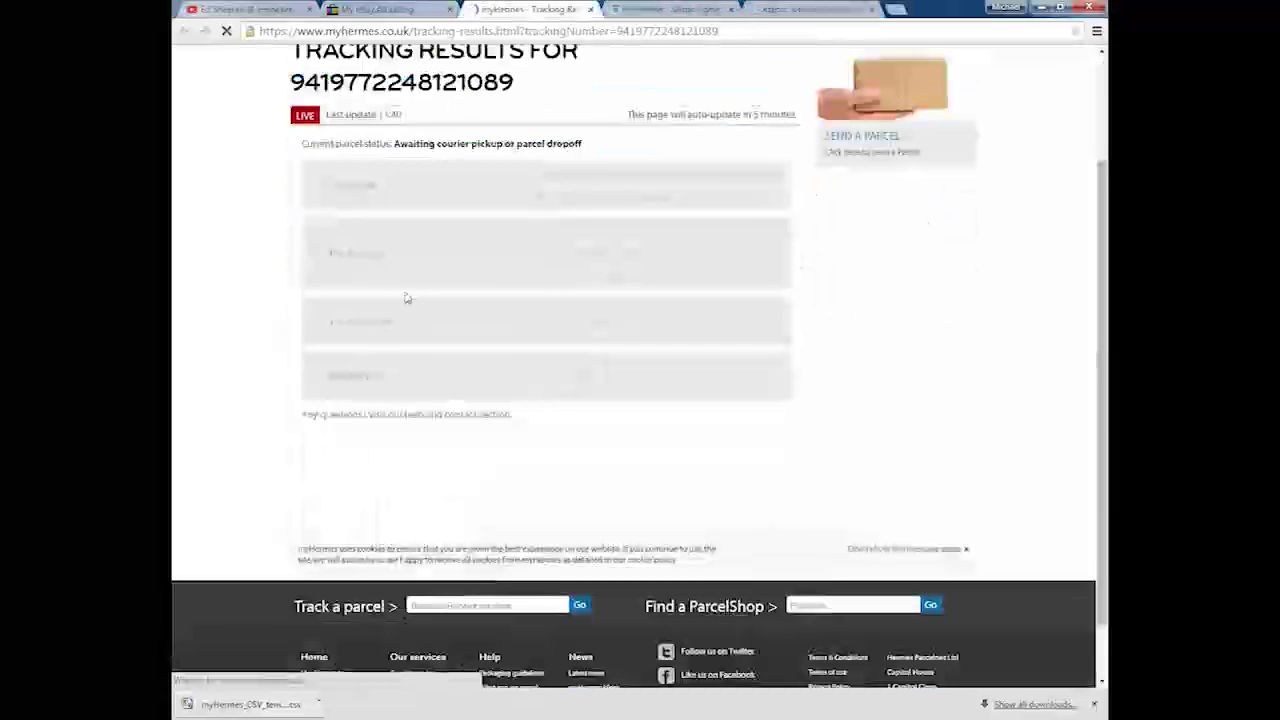
scroll(406, 268, "up", 1)
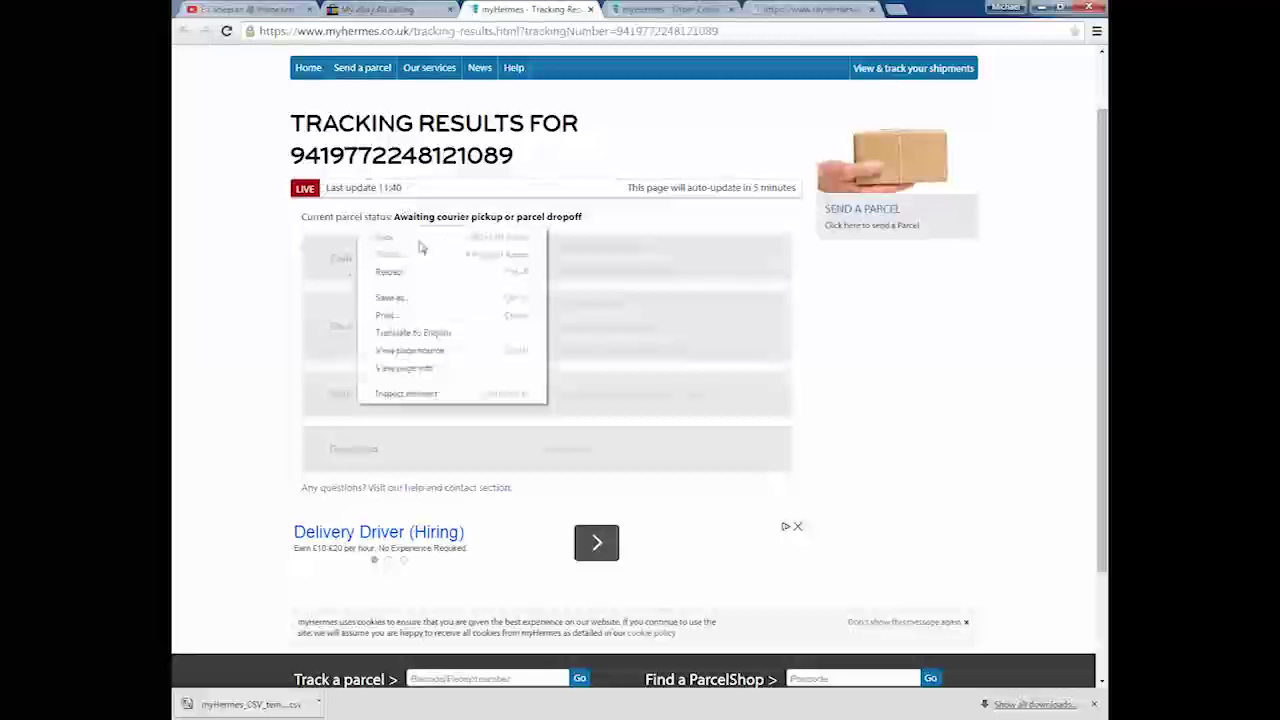
left_click(388, 219)
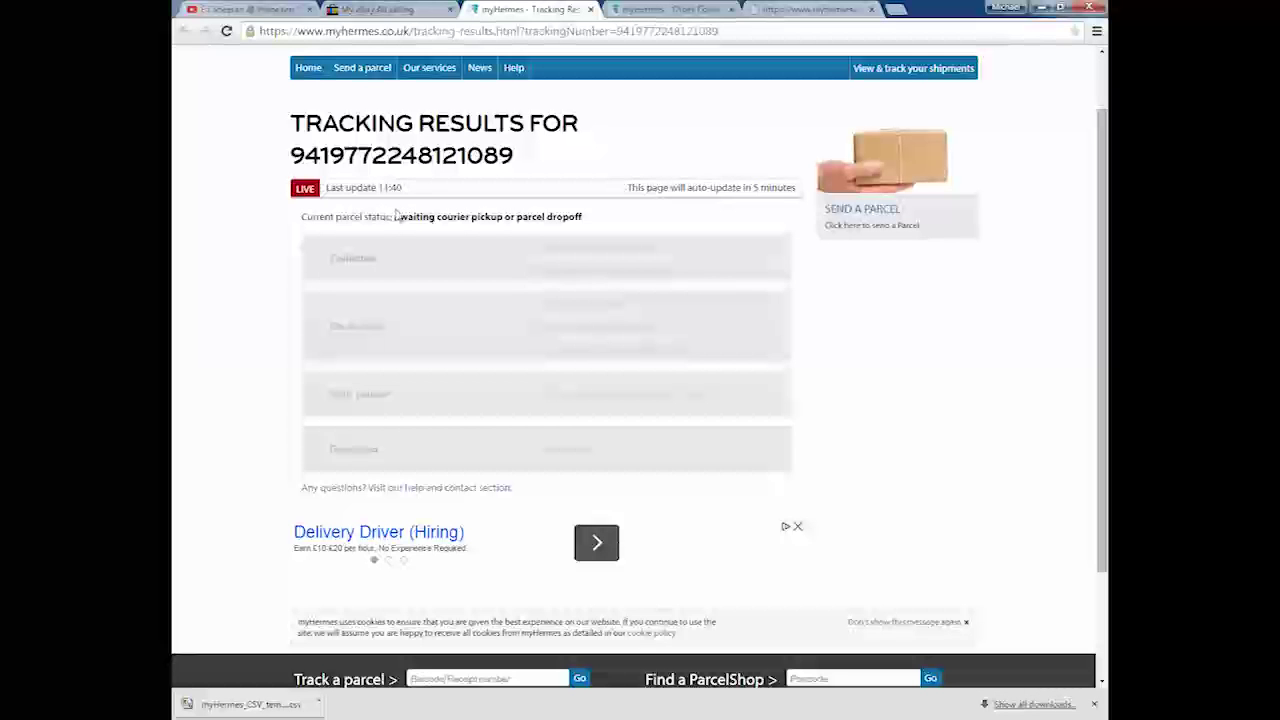
left_click_drag(396, 216, 640, 210)
left_click(640, 210)
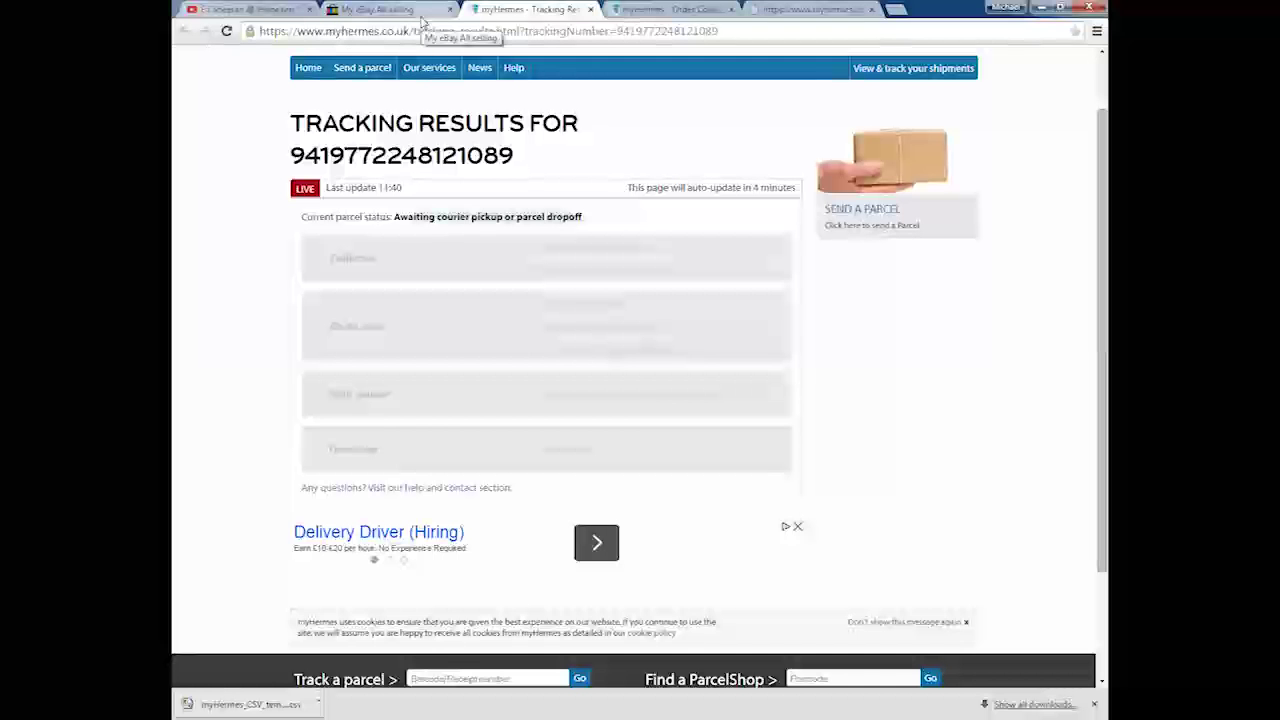
Step: Close the Chrome downloads bar below the tracking results
left_click(1095, 705)
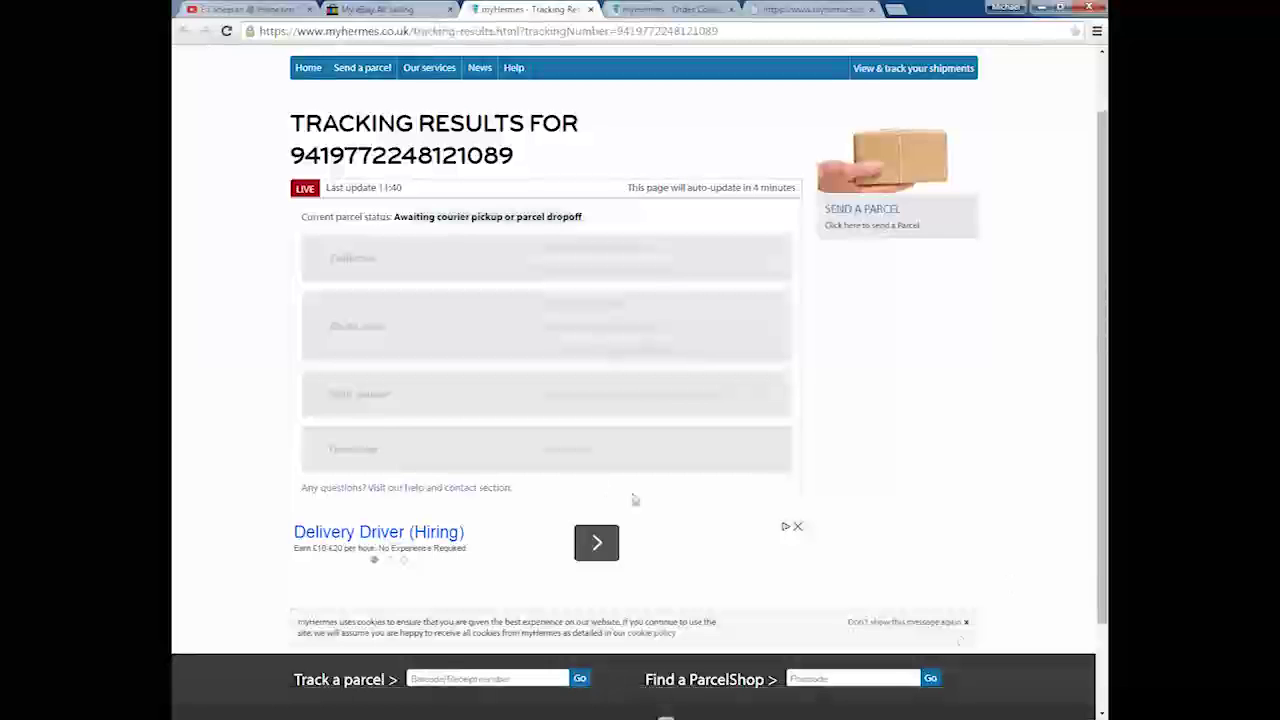
right_click(608, 379)
left_click(505, 222)
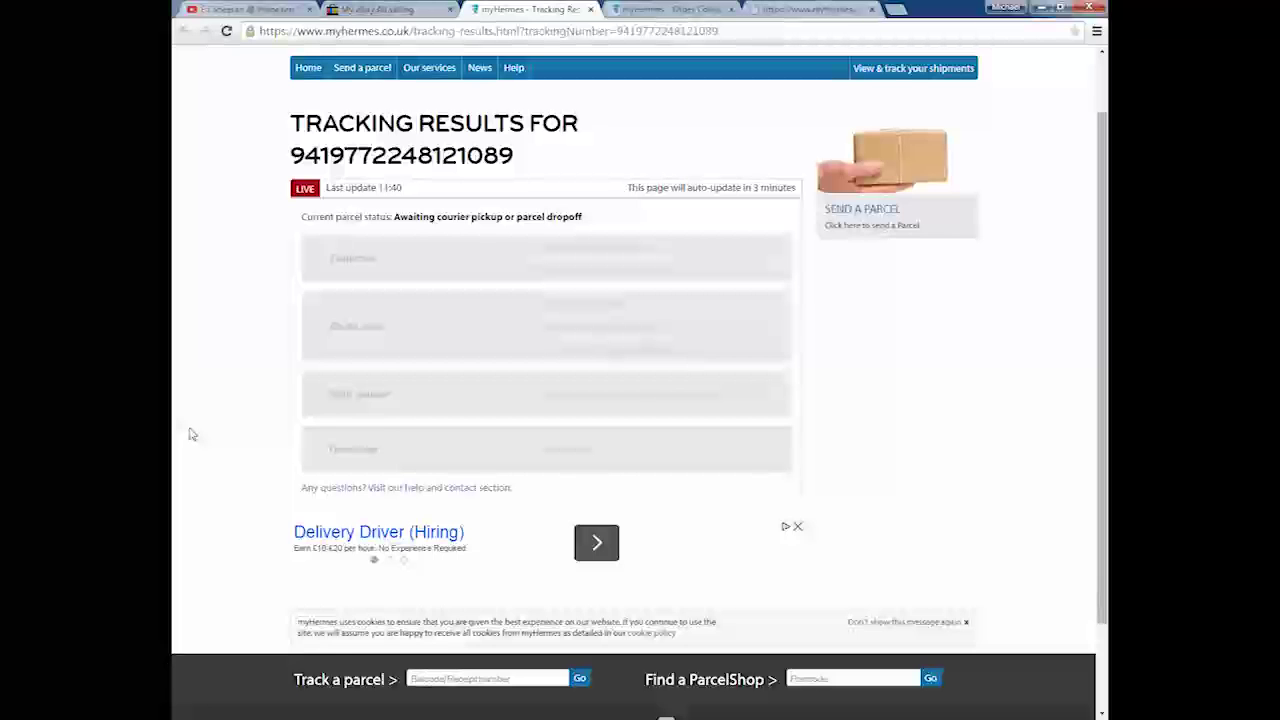
Step: Dismiss a stray context menu and show the Windows hidden tray icons
right_click(242, 355)
left_click(254, 347)
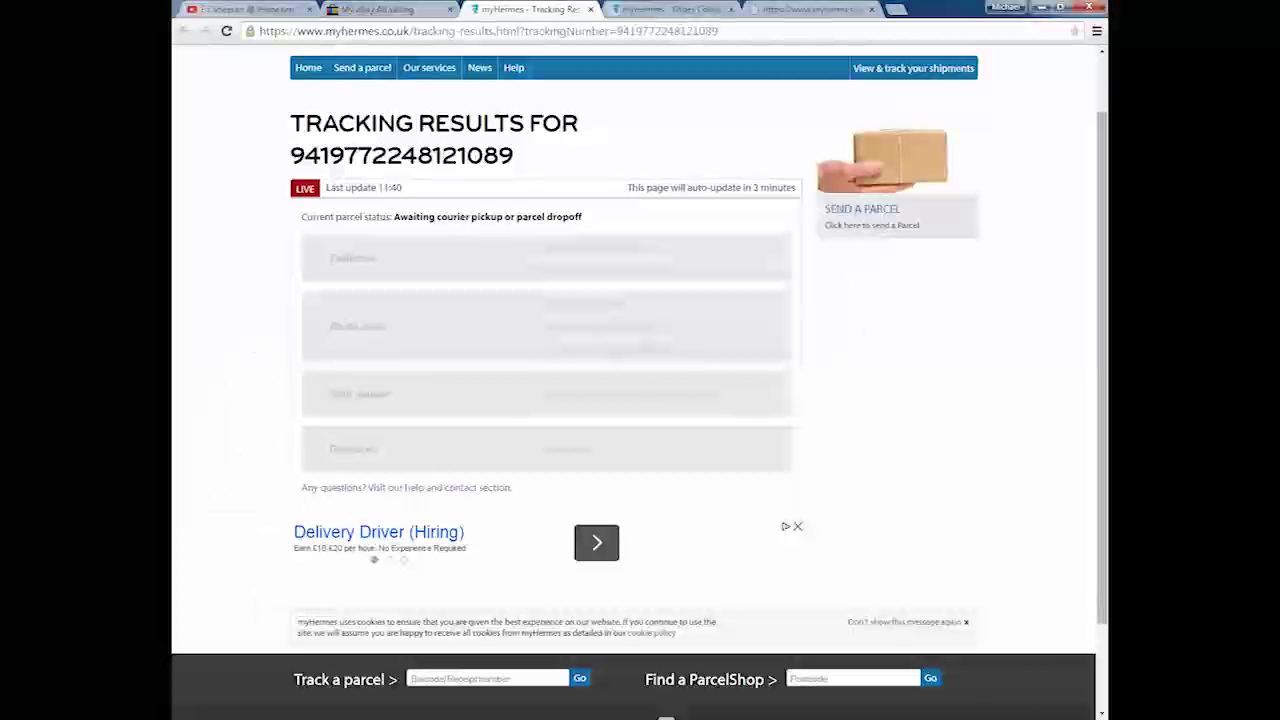
left_click(973, 717)
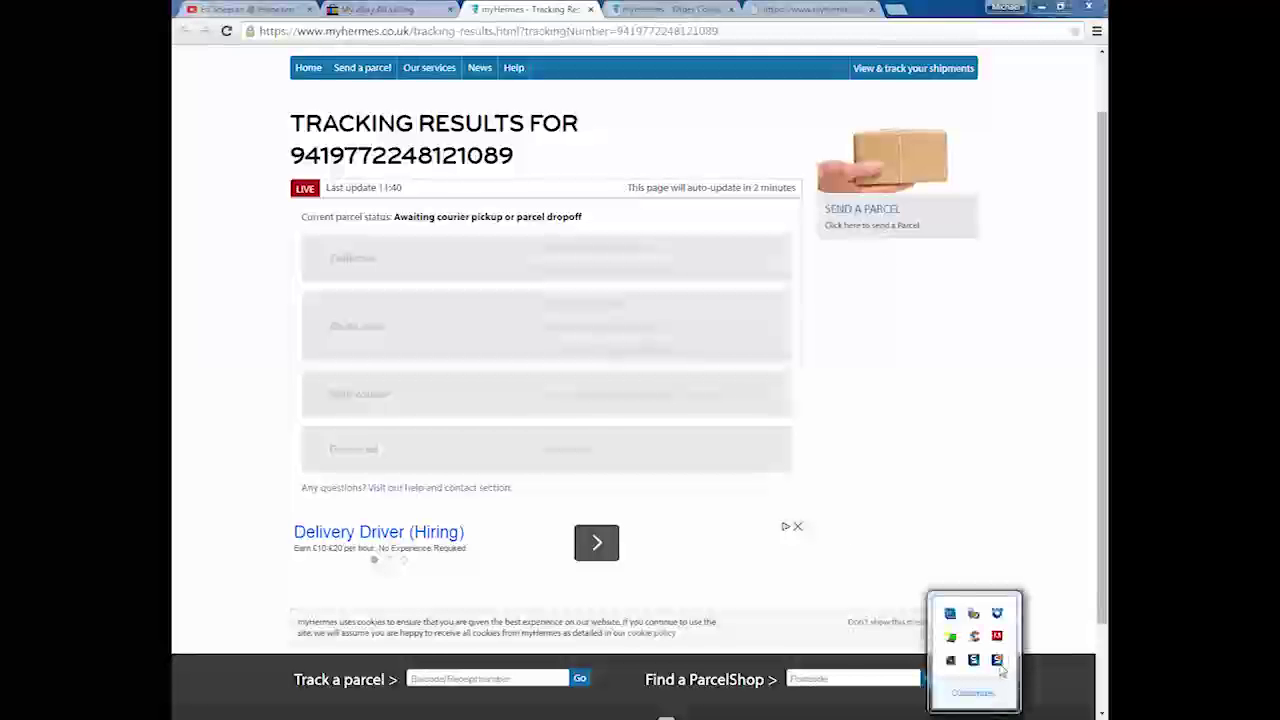